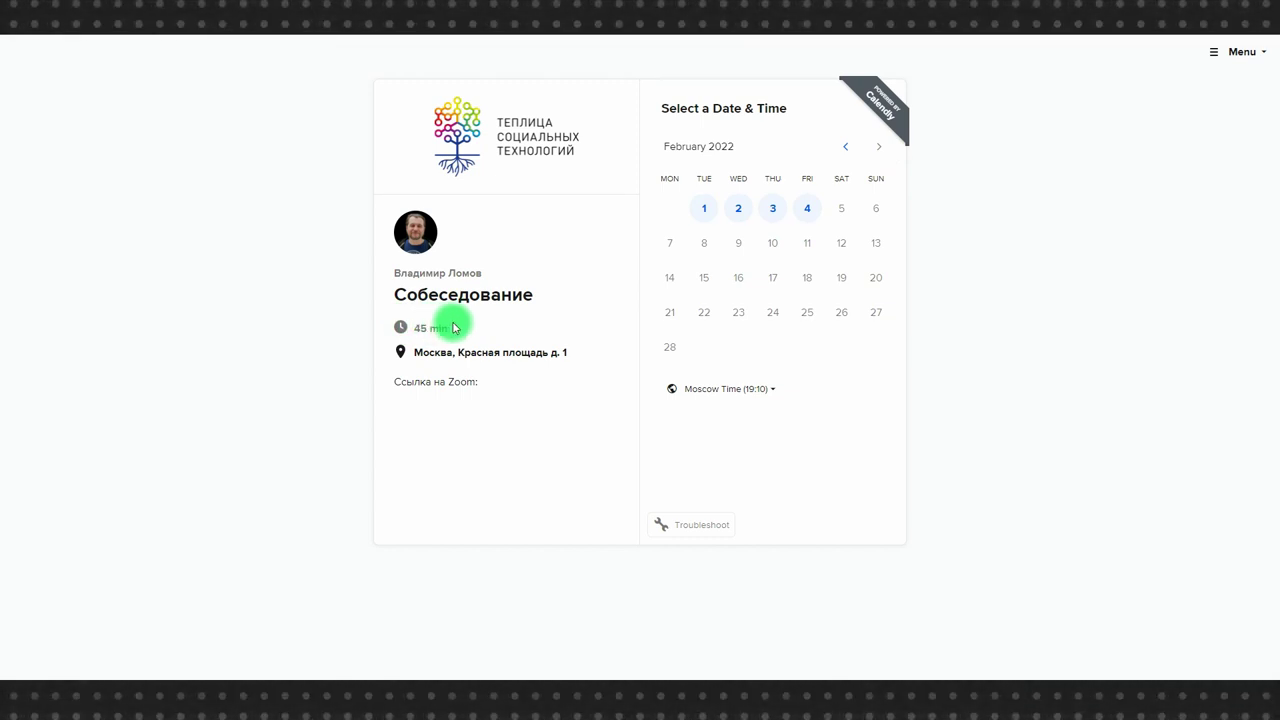
Test-book the 12:00 slot on Wednesday, February 2, then go to Calendly's sign-up.
left_click(738, 208)
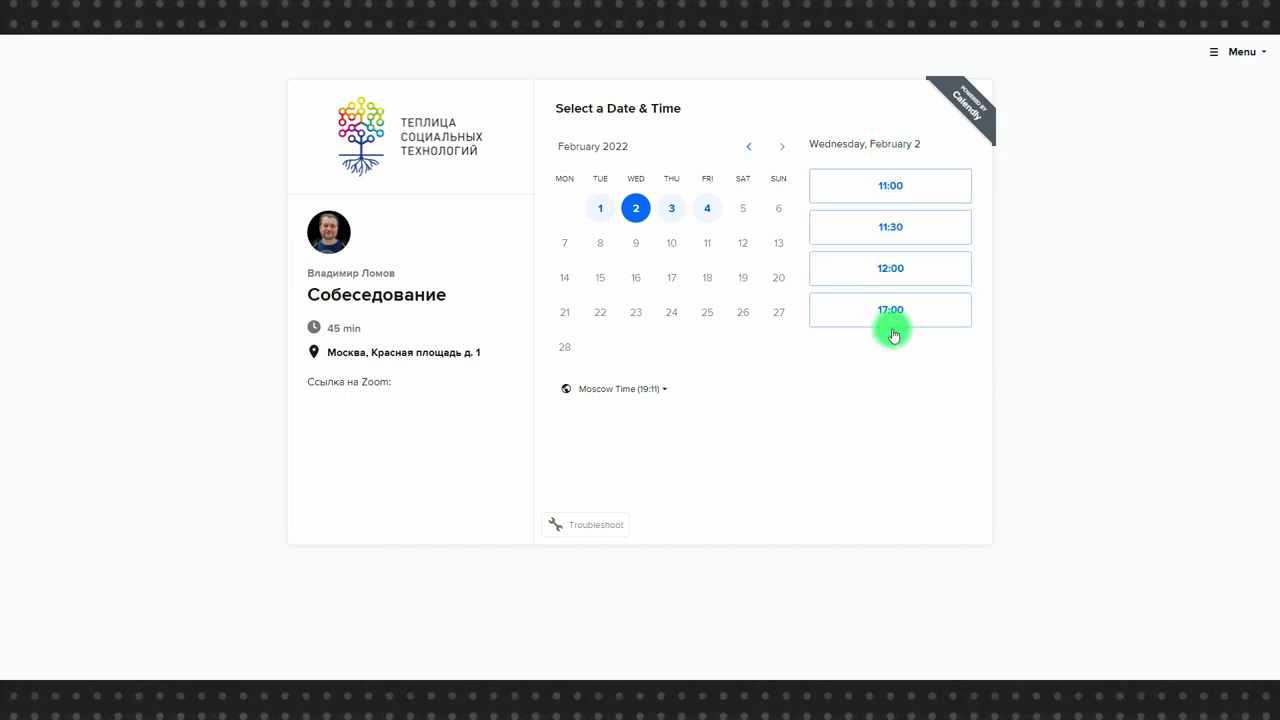
left_click(880, 266)
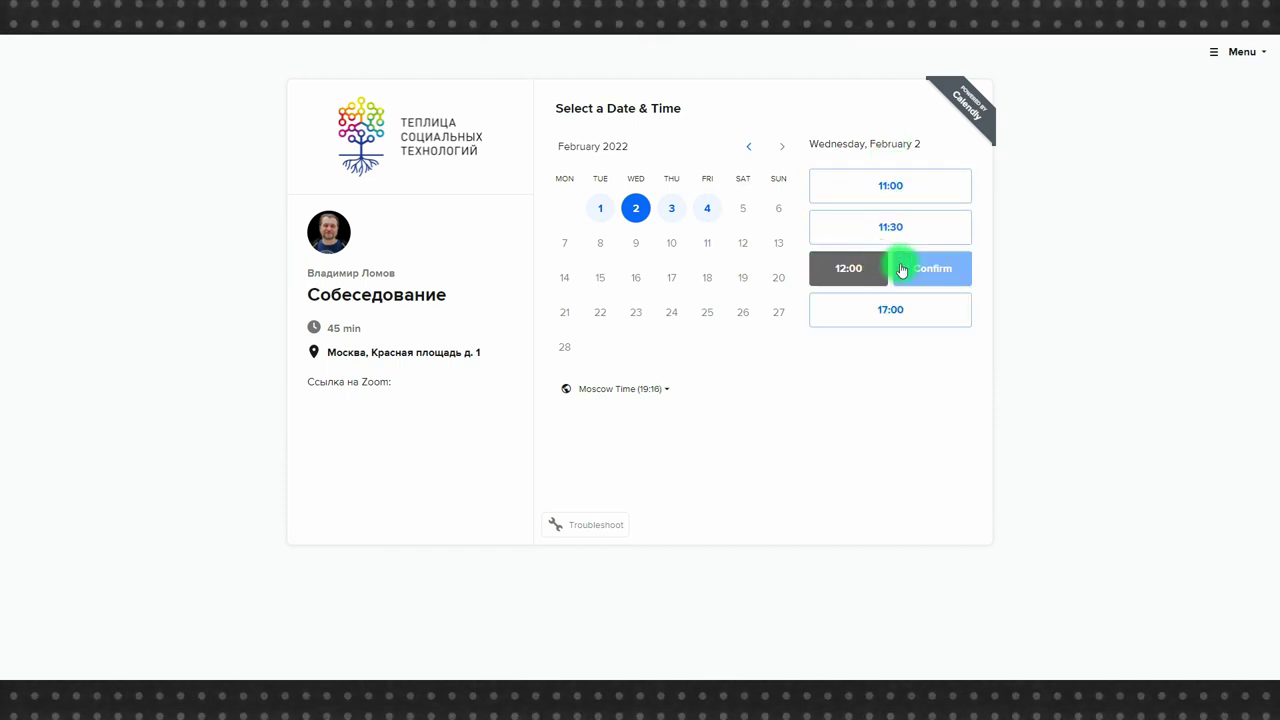
left_click(905, 270)
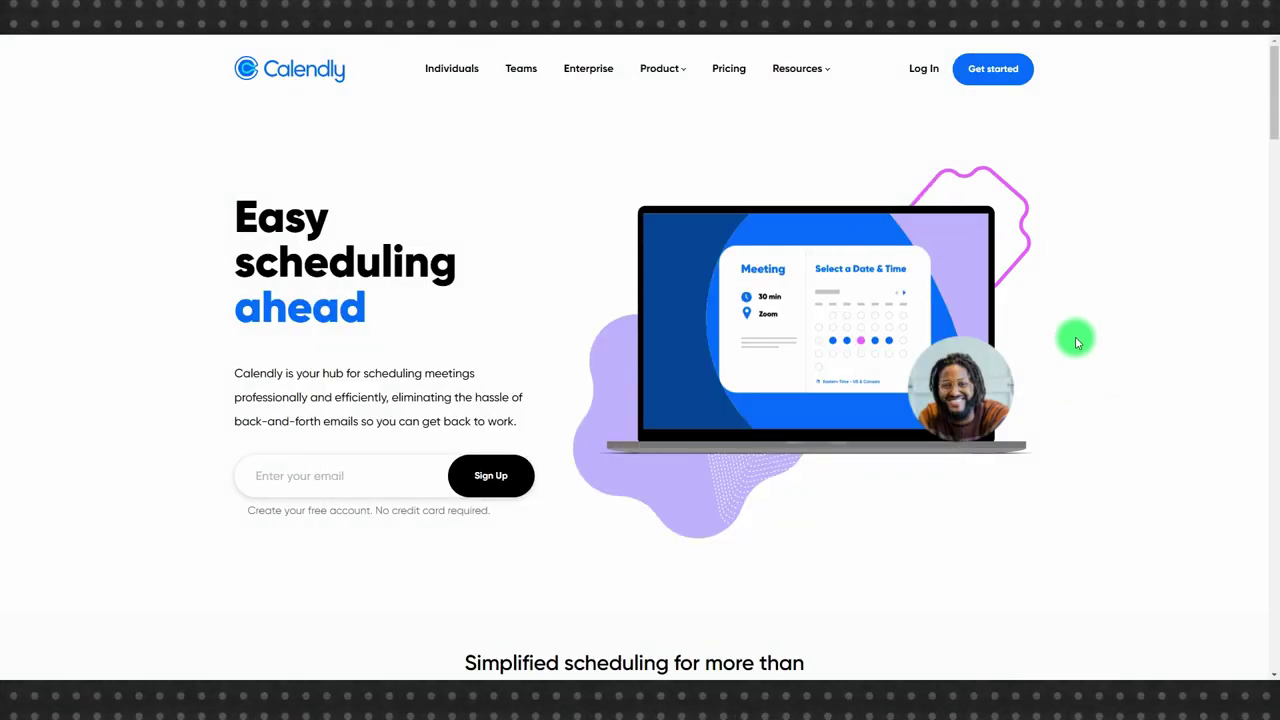
left_click(982, 67)
Sign up with the suggested e-mail through Google and allow Calendly access to the account.
left_click(526, 337)
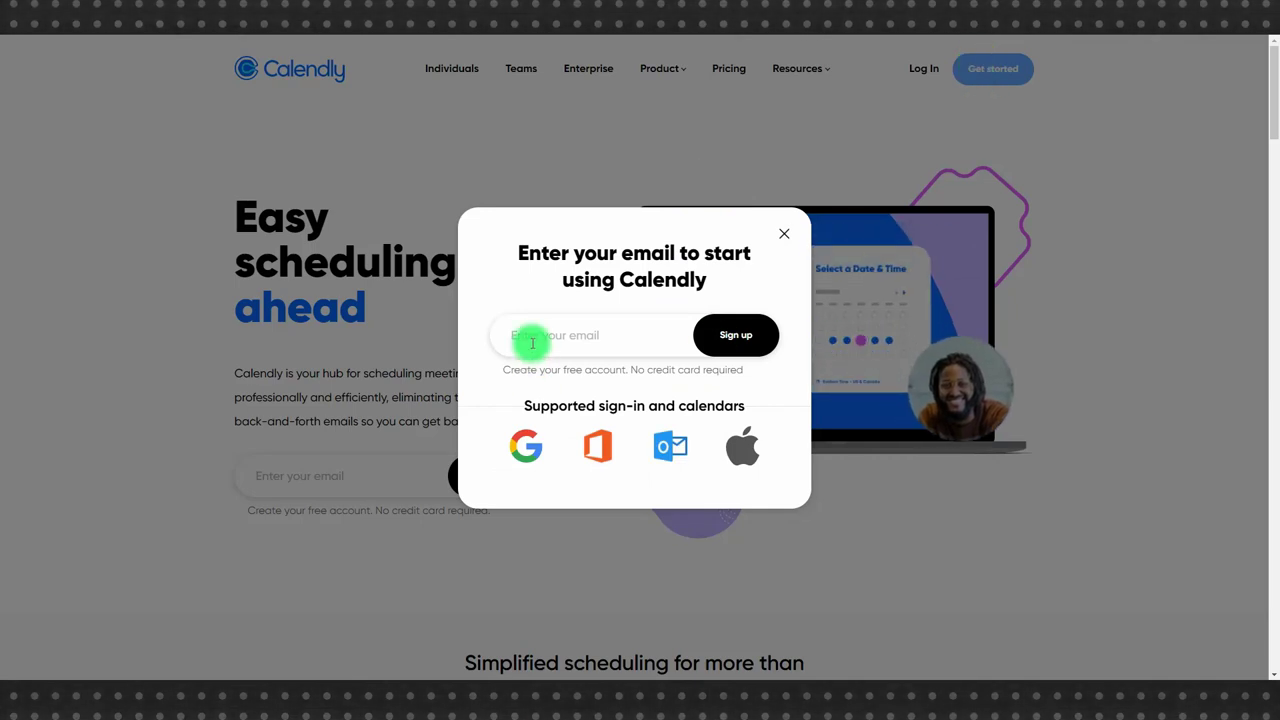
left_click(540, 370)
left_click(738, 333)
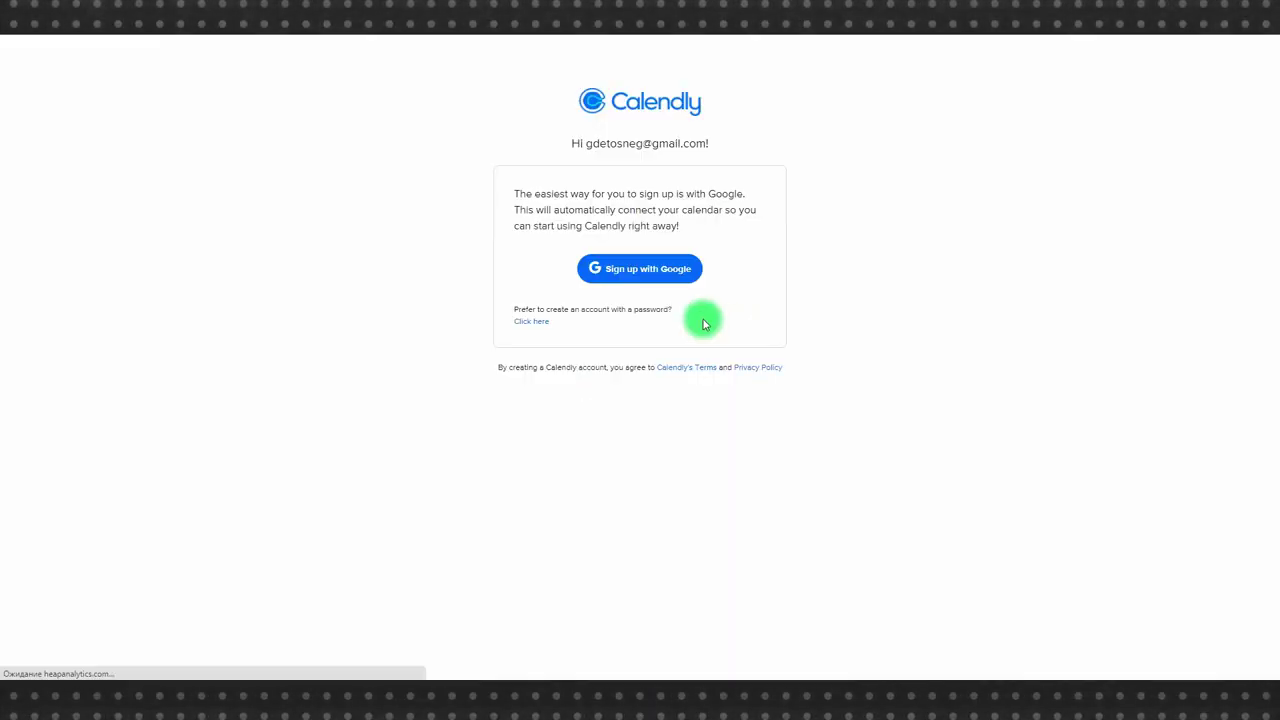
left_click(614, 271)
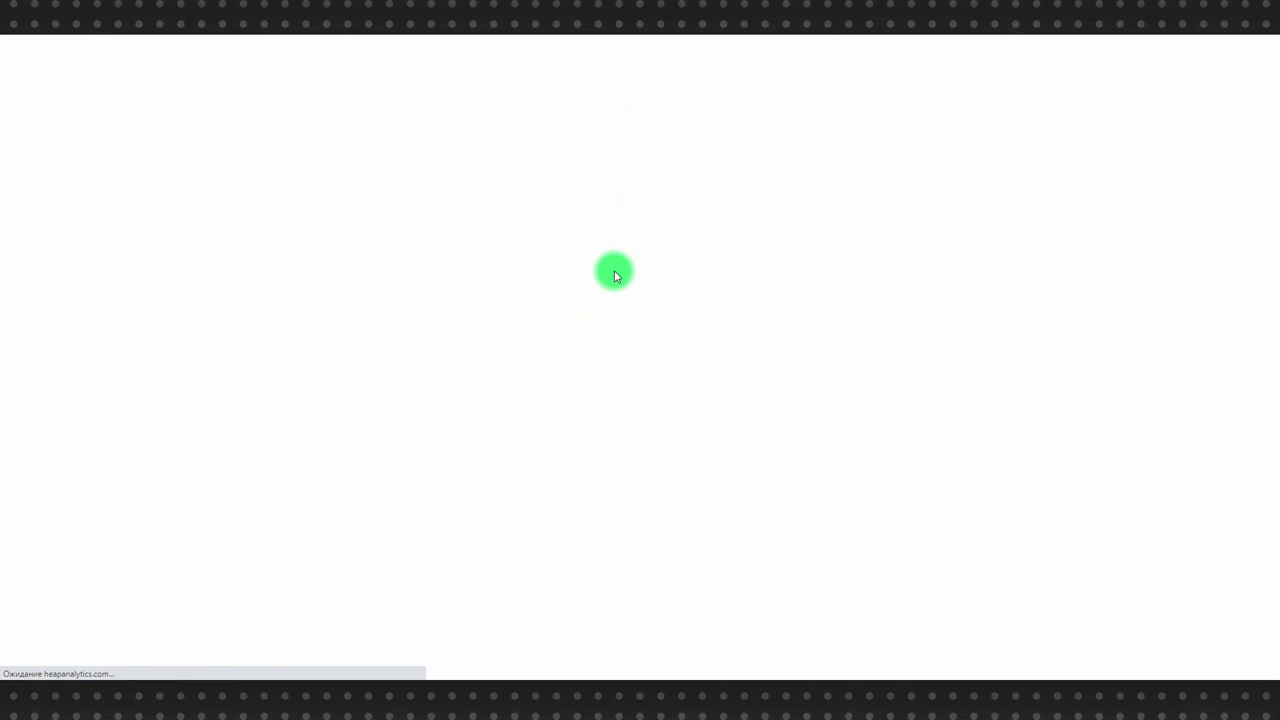
left_click(610, 353)
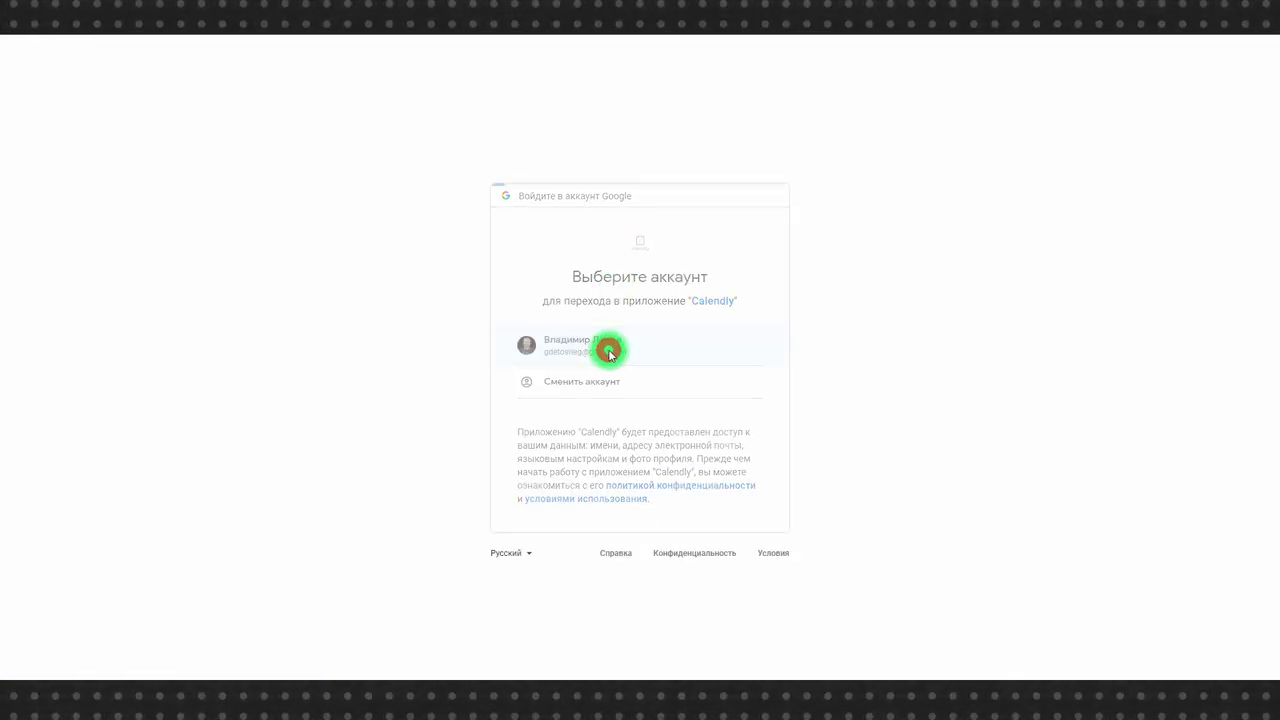
left_click(679, 590)
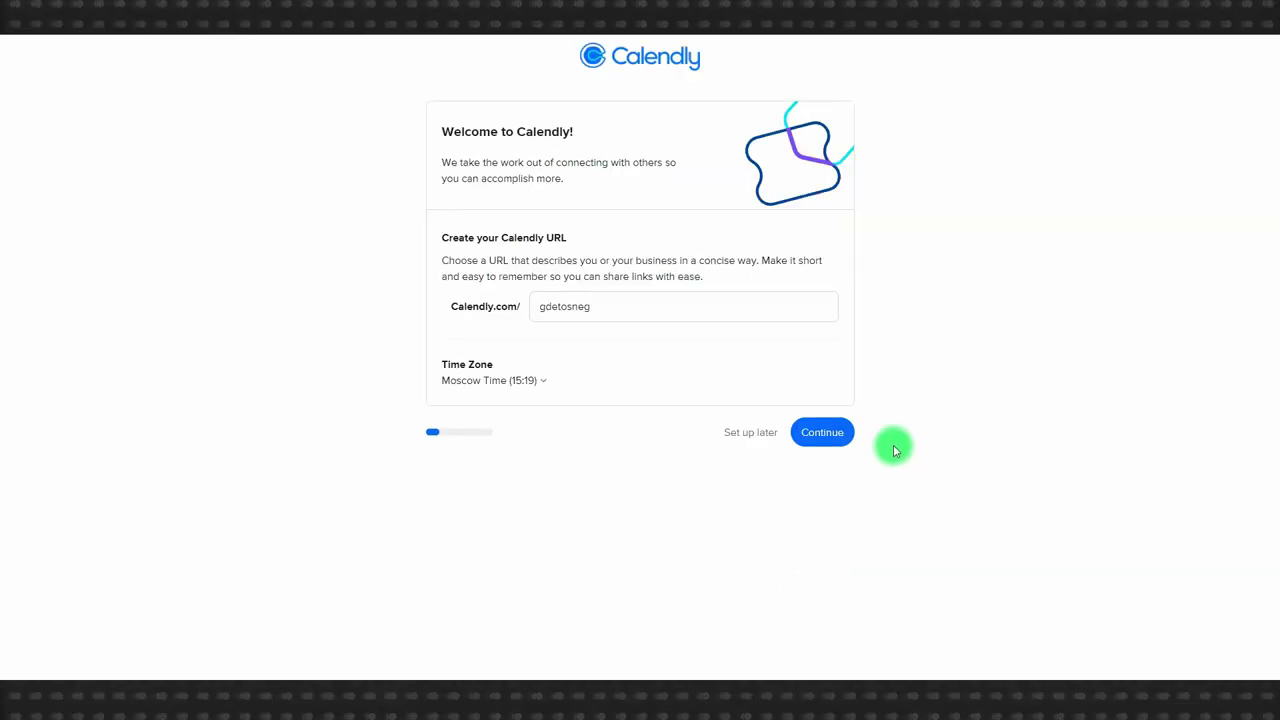
Accept the Calendly URL and Moscow time zone, and add Работа to the conflict-checked calendars.
left_click(823, 431)
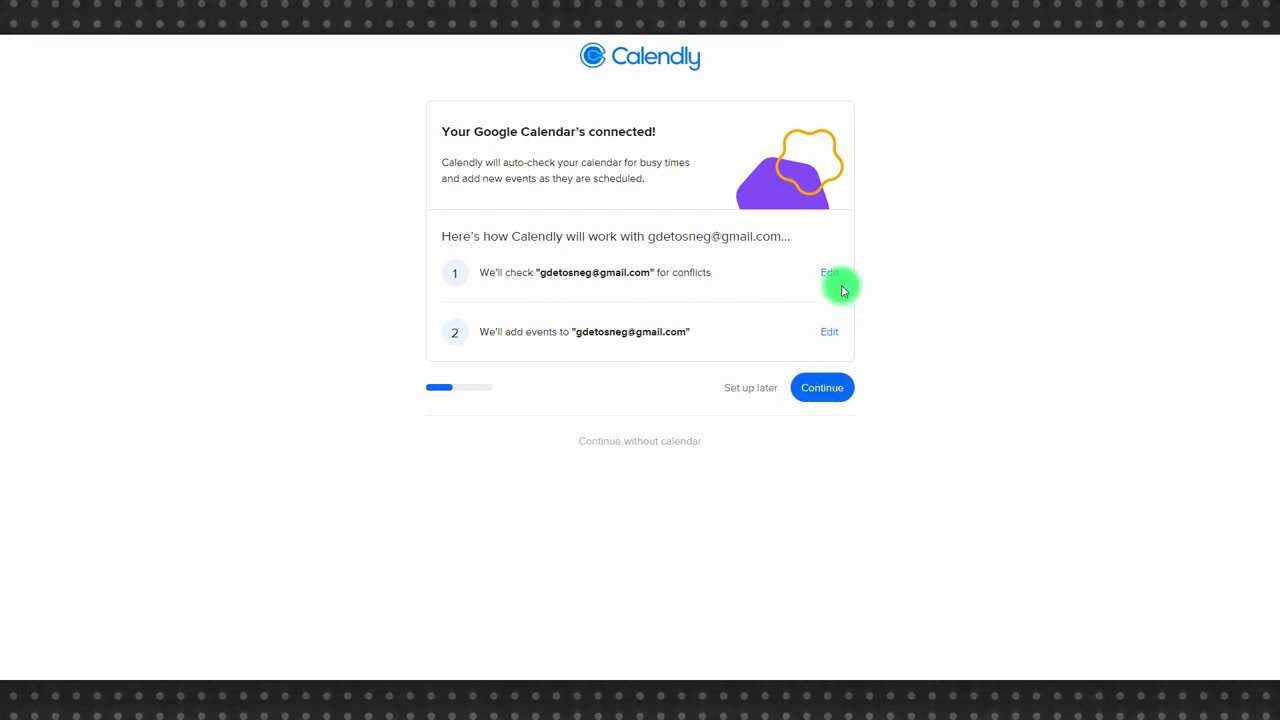
left_click(825, 278)
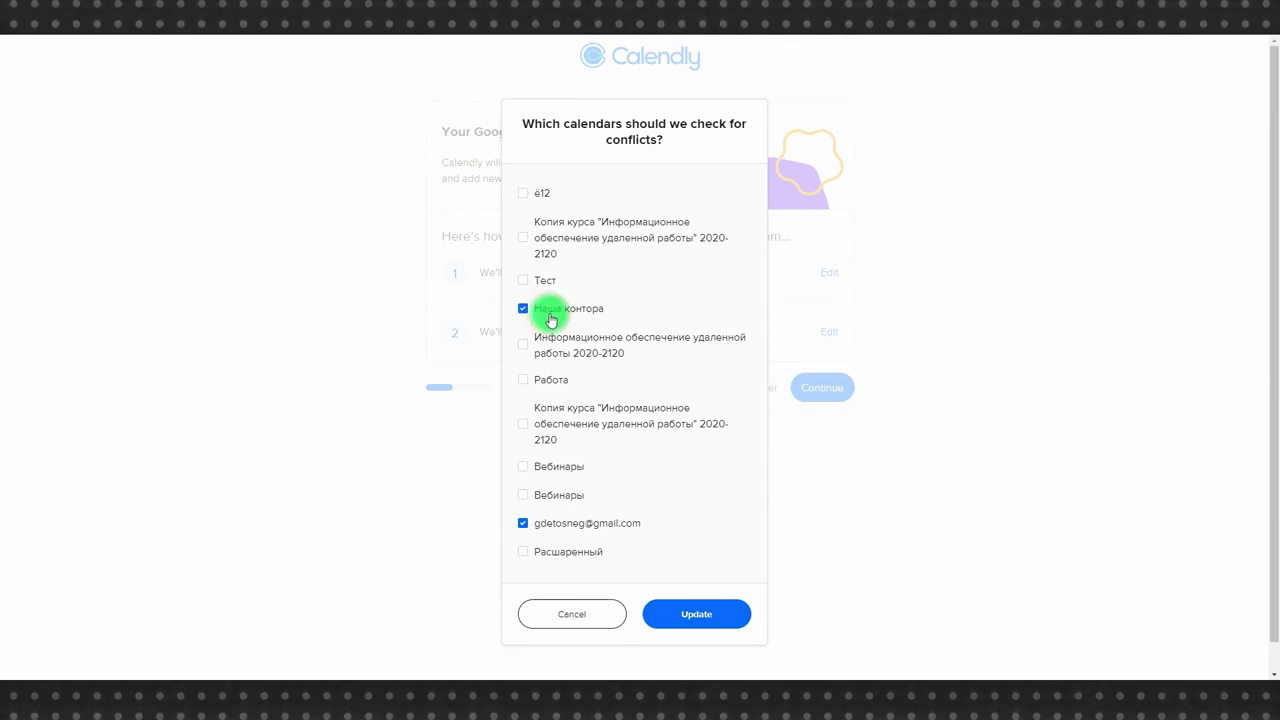
left_click(543, 380)
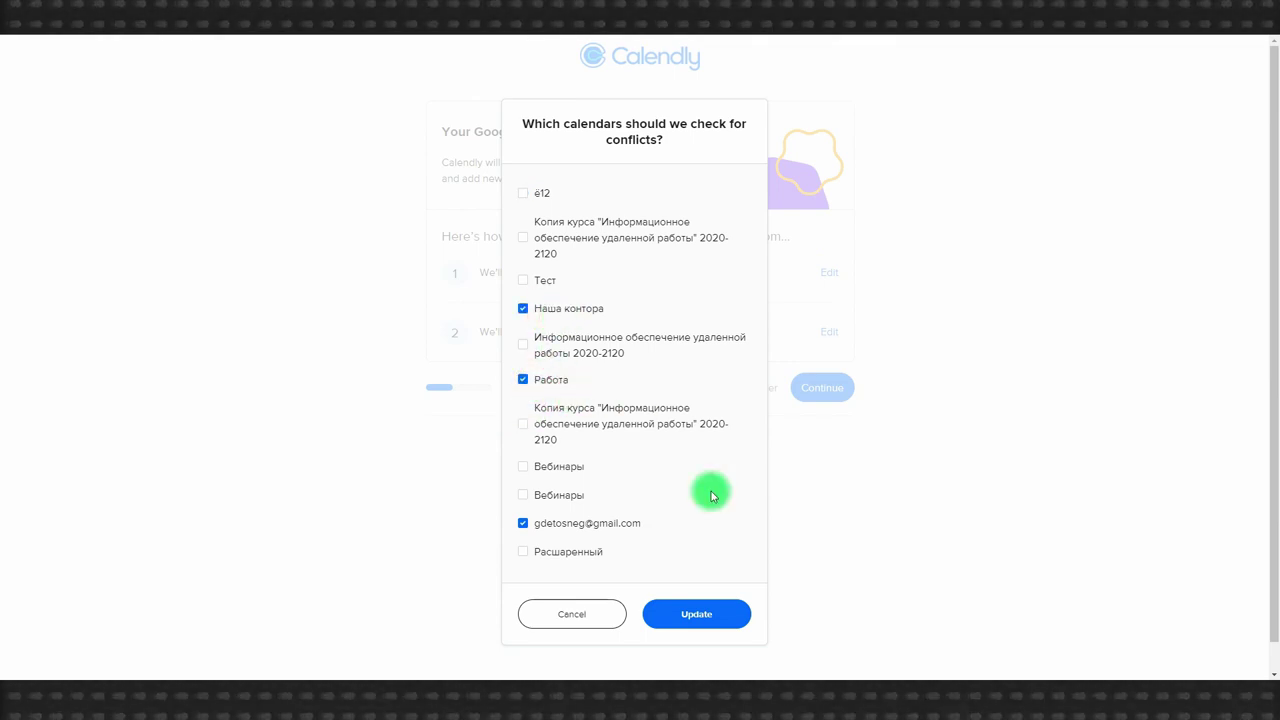
left_click(705, 613)
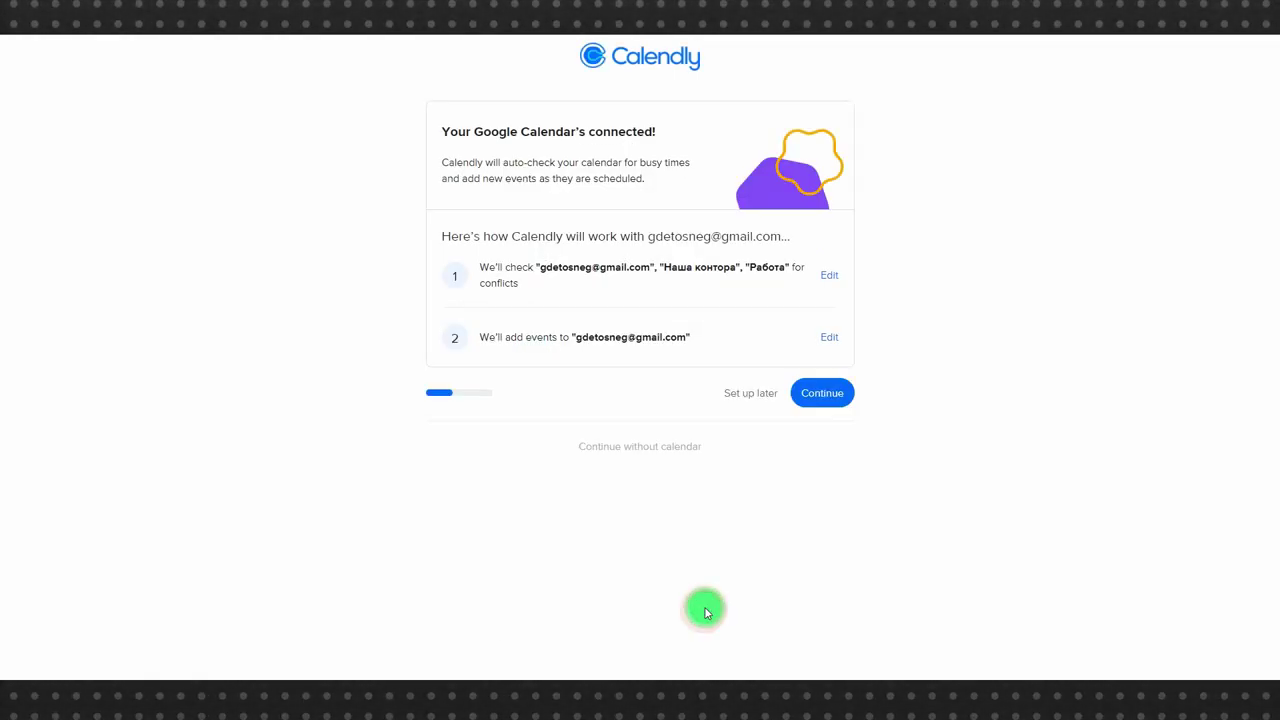
left_click(832, 387)
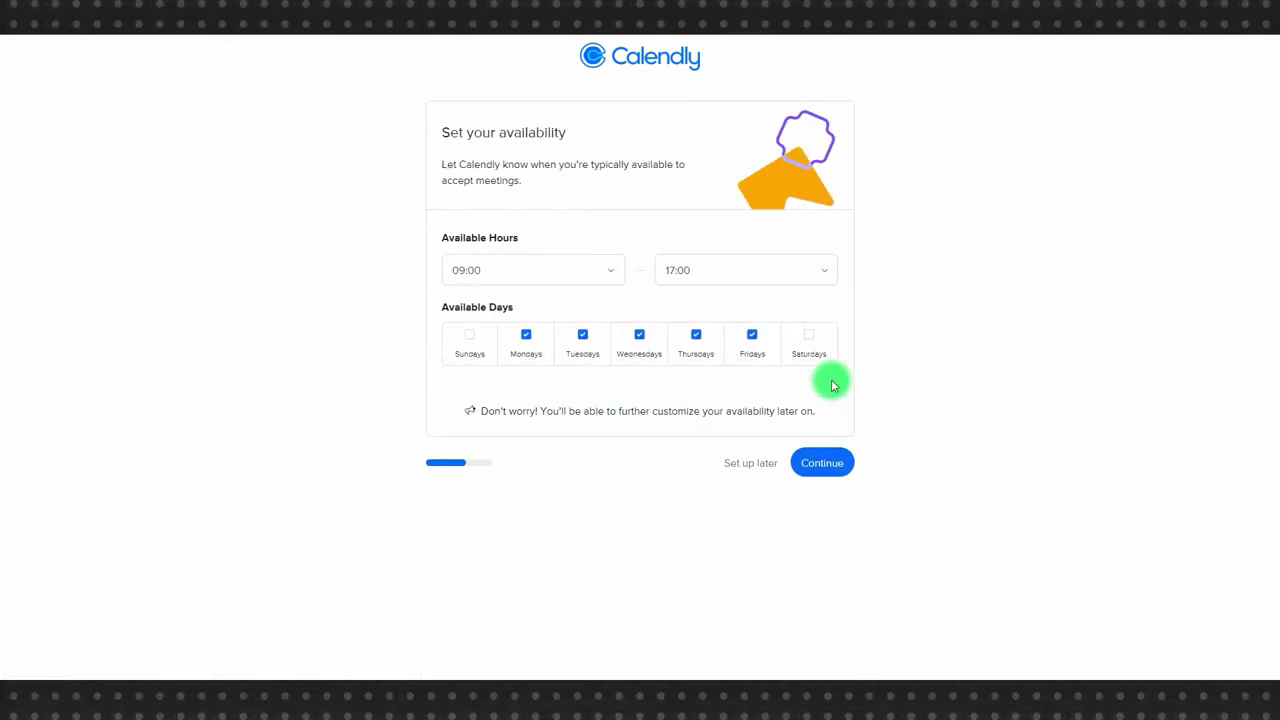
Set the available hours to 11:00–21:00.
left_click(561, 262)
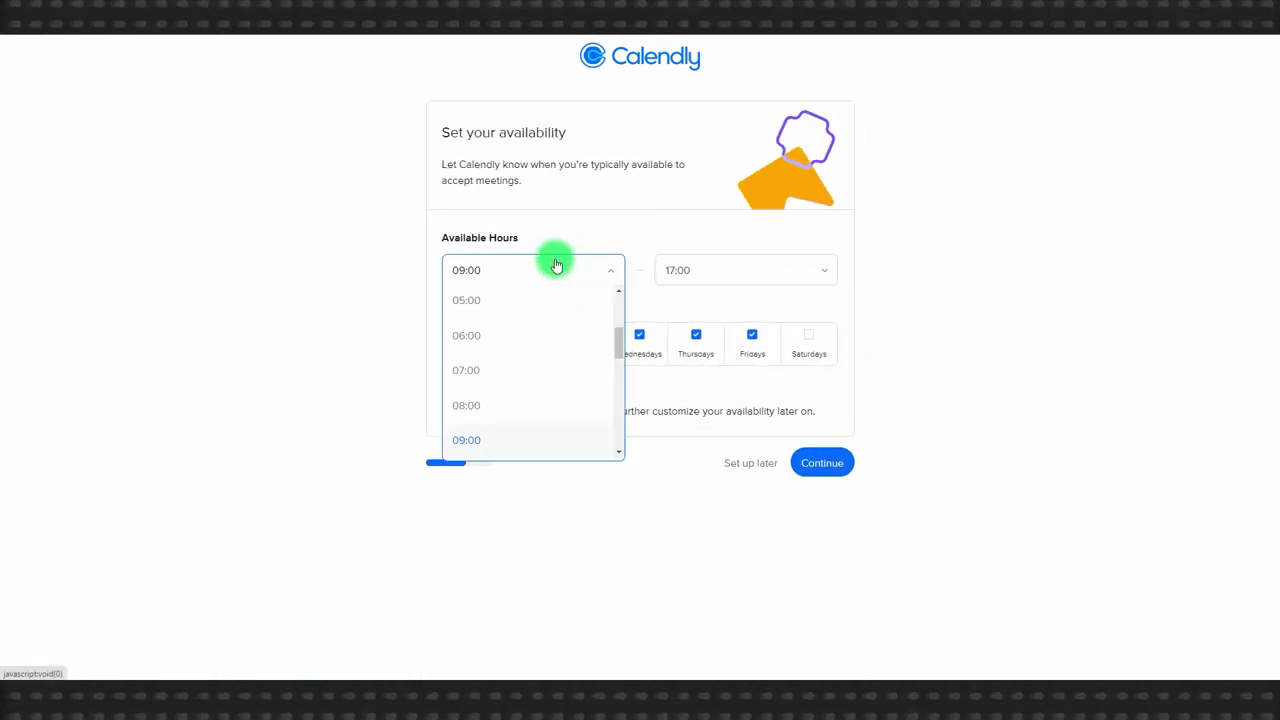
scroll(509, 337, "down", 2)
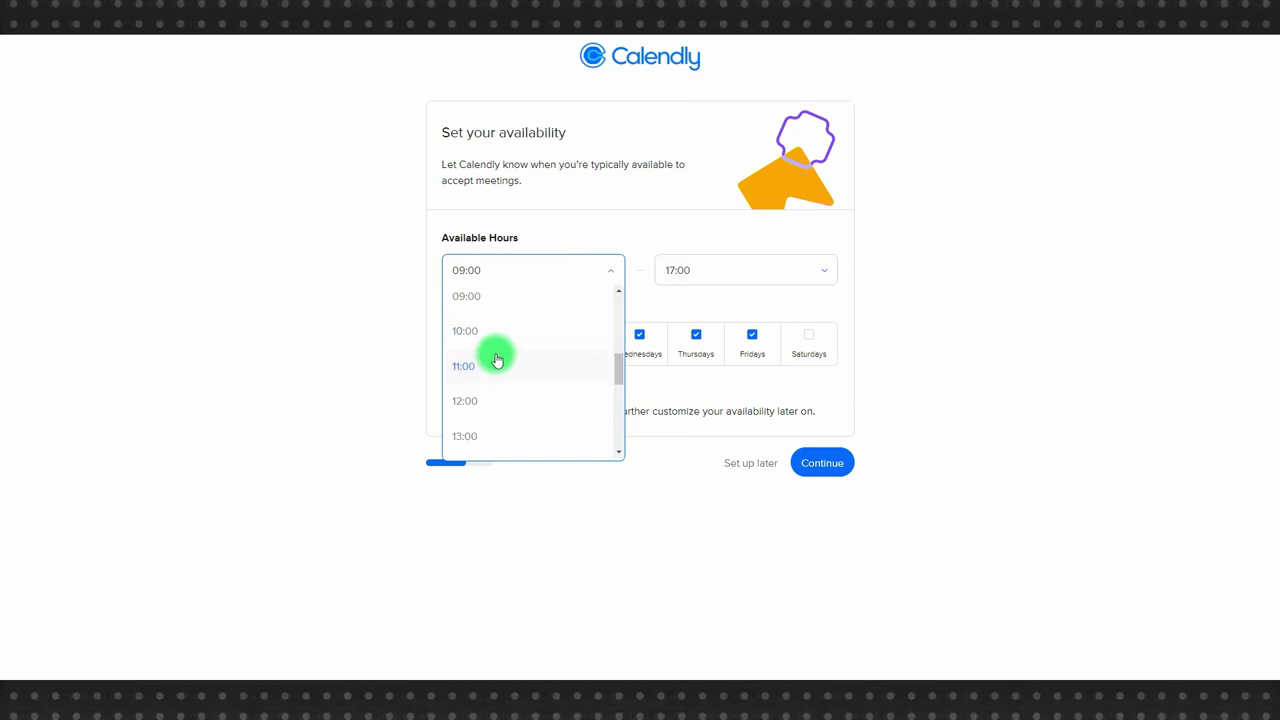
left_click(494, 362)
left_click(763, 273)
scroll(708, 346, "down", 3)
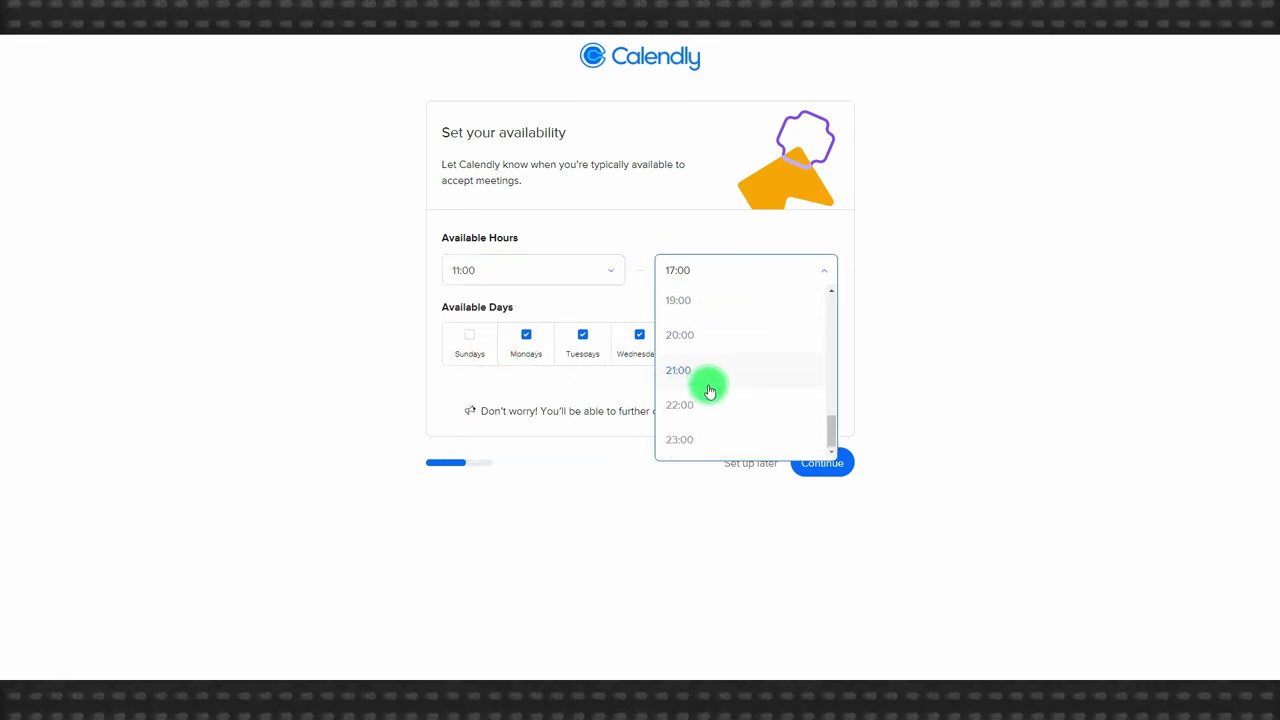
left_click(696, 378)
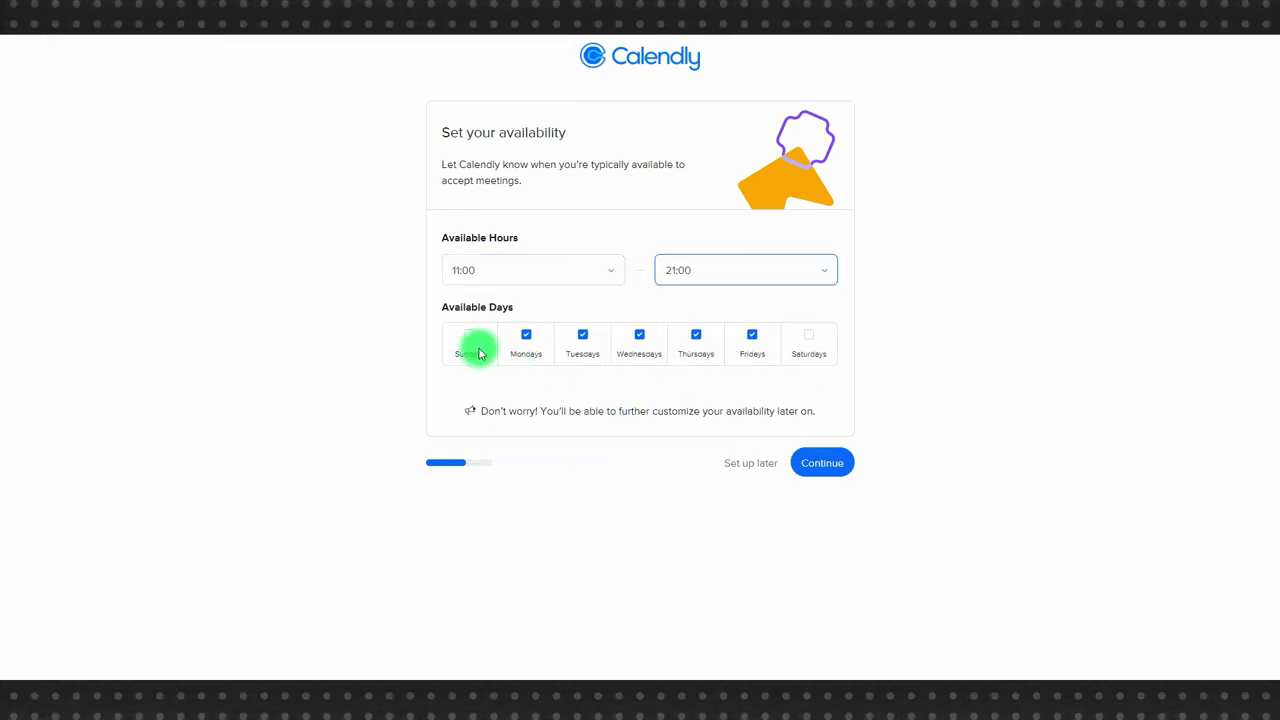
Make Saturdays and Sundays available, choose the Freelance + Consultant role, and finish setup.
left_click(808, 334)
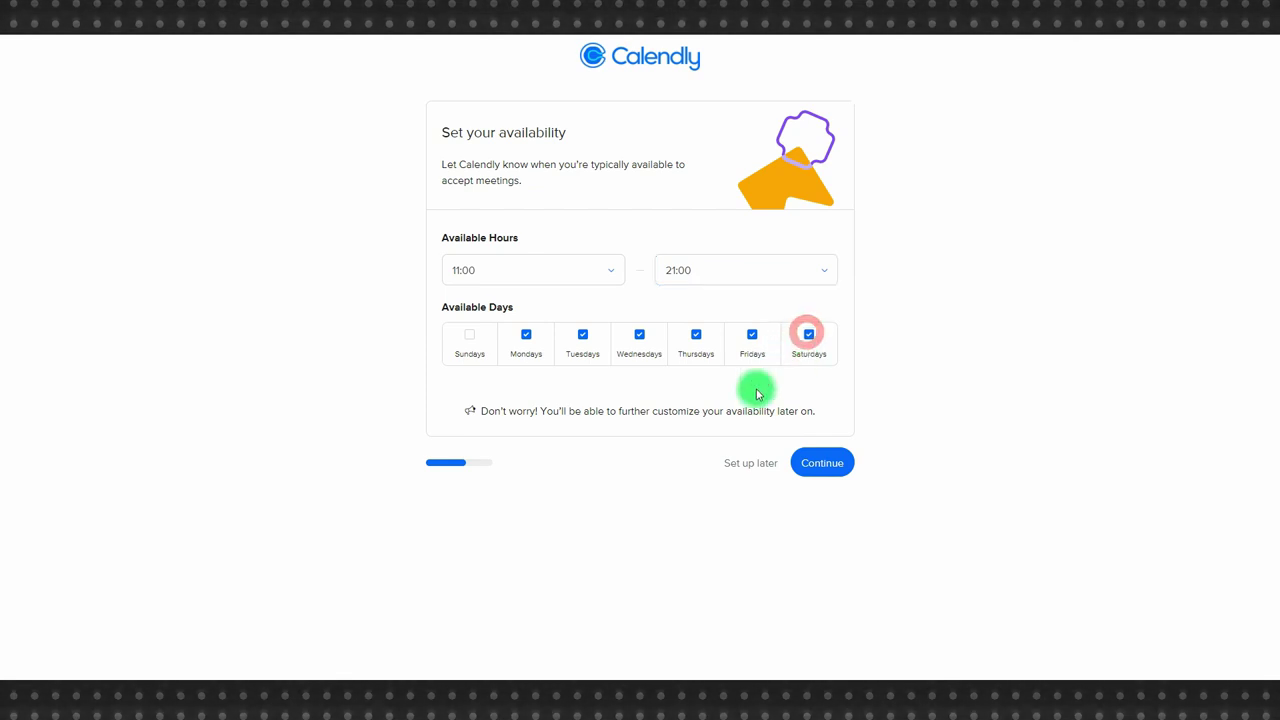
left_click(470, 334)
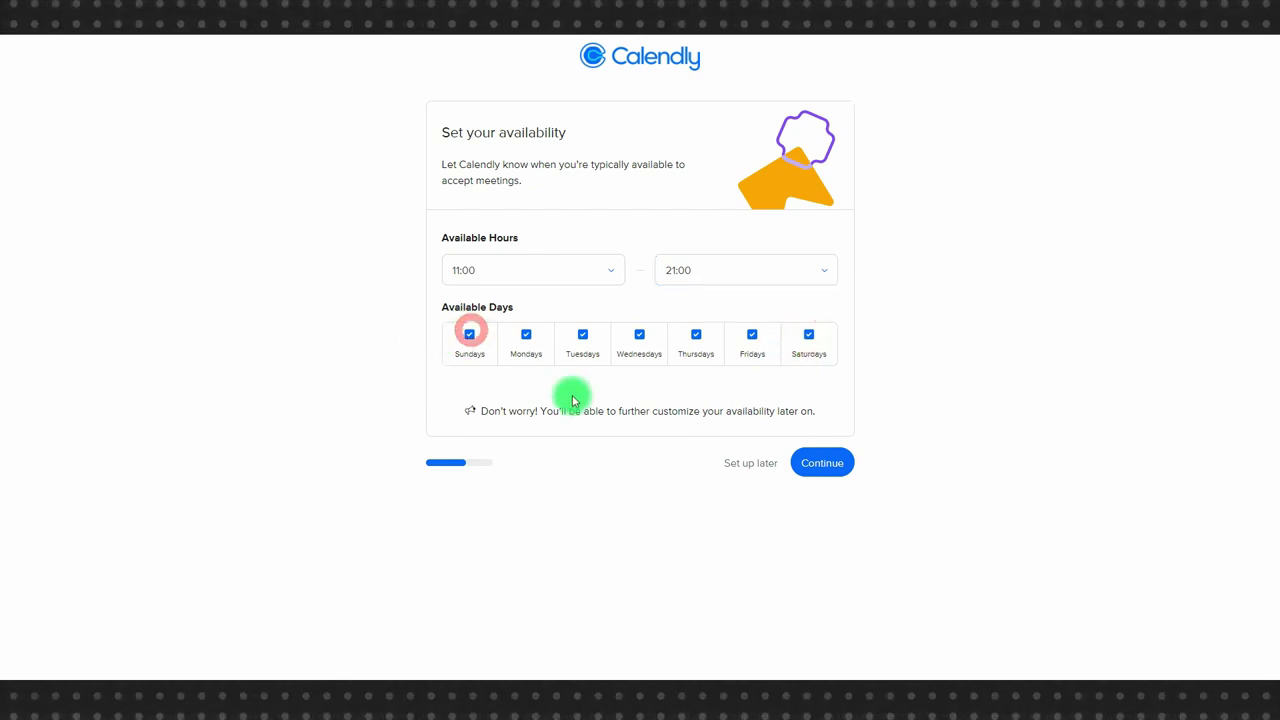
left_click(829, 464)
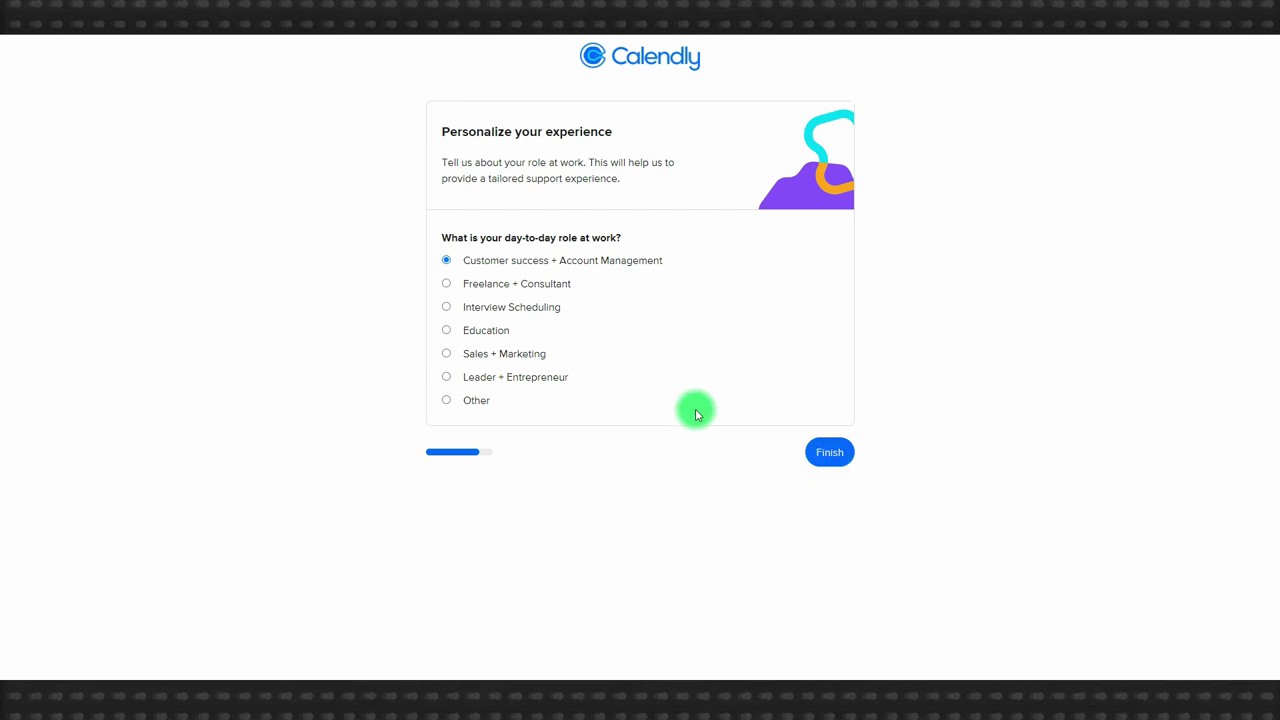
left_click(527, 285)
left_click(846, 452)
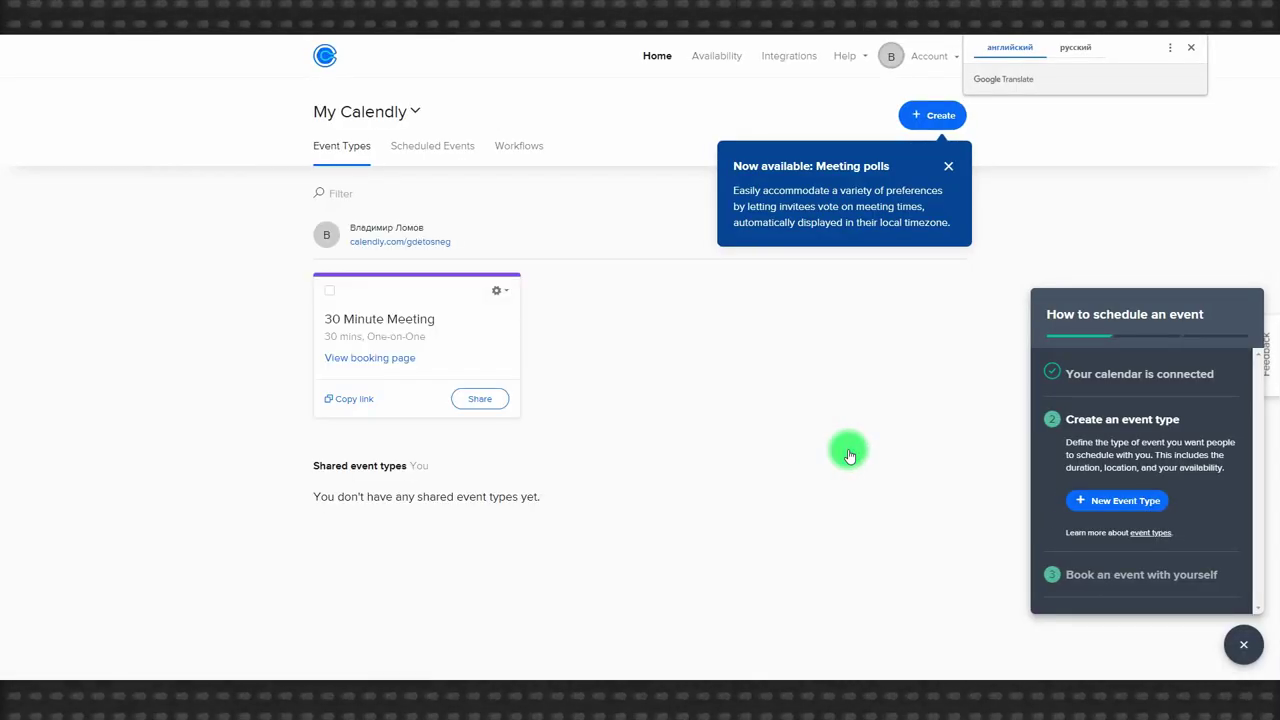
Dismiss the translation offer, the Meeting polls announcement and the scheduling guide.
left_click(1193, 44)
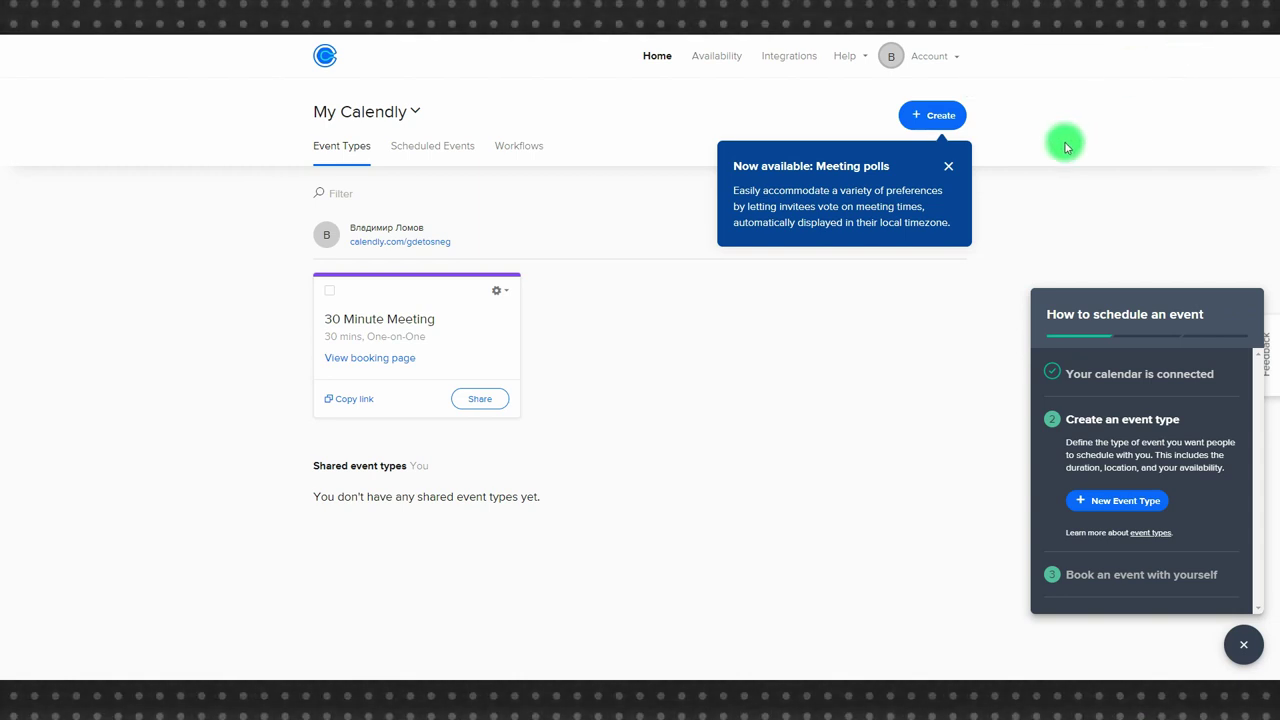
left_click(948, 166)
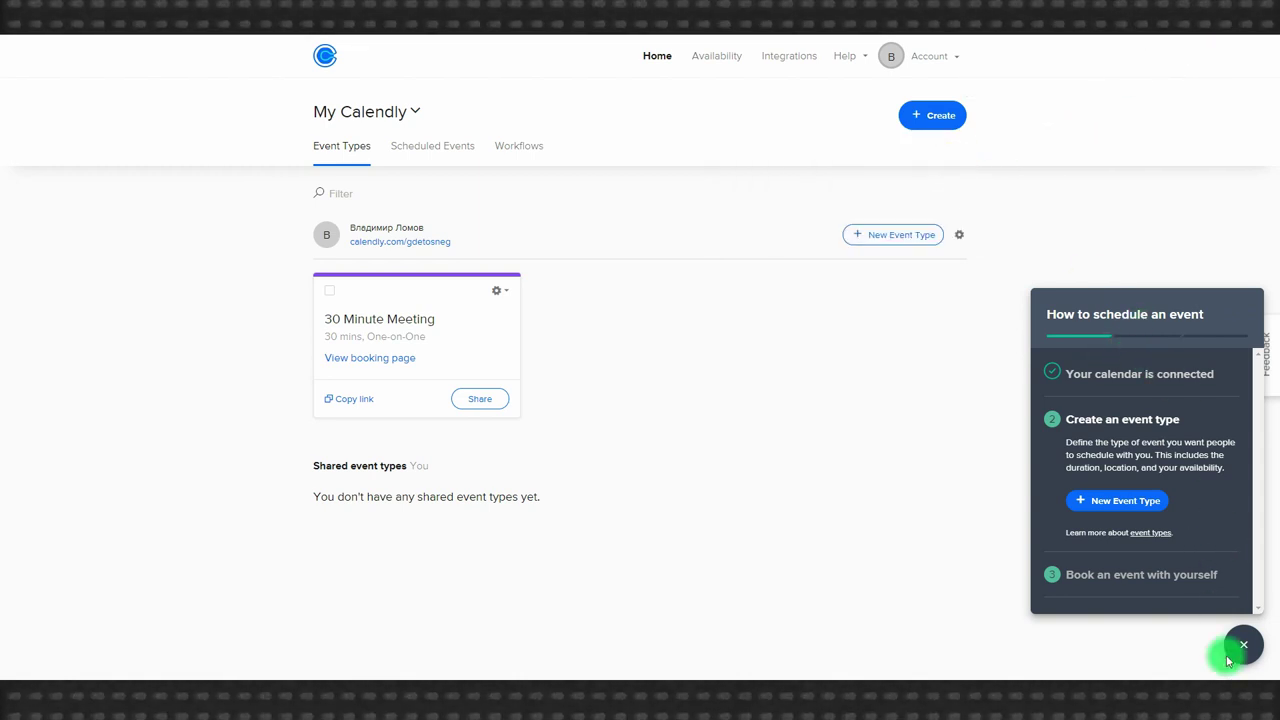
left_click(1240, 646)
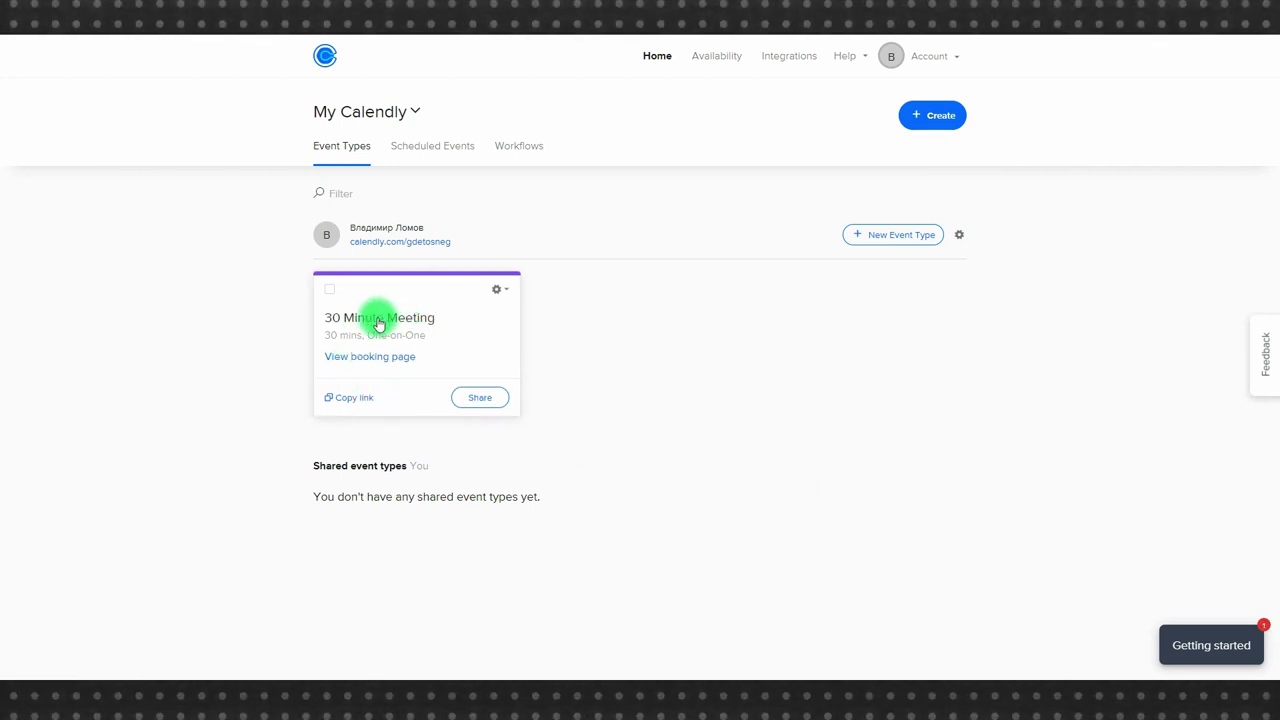
Preview the 30 Minute Meeting booking page for January 29 and February 2022, then reopen the event for editing.
left_click(372, 357)
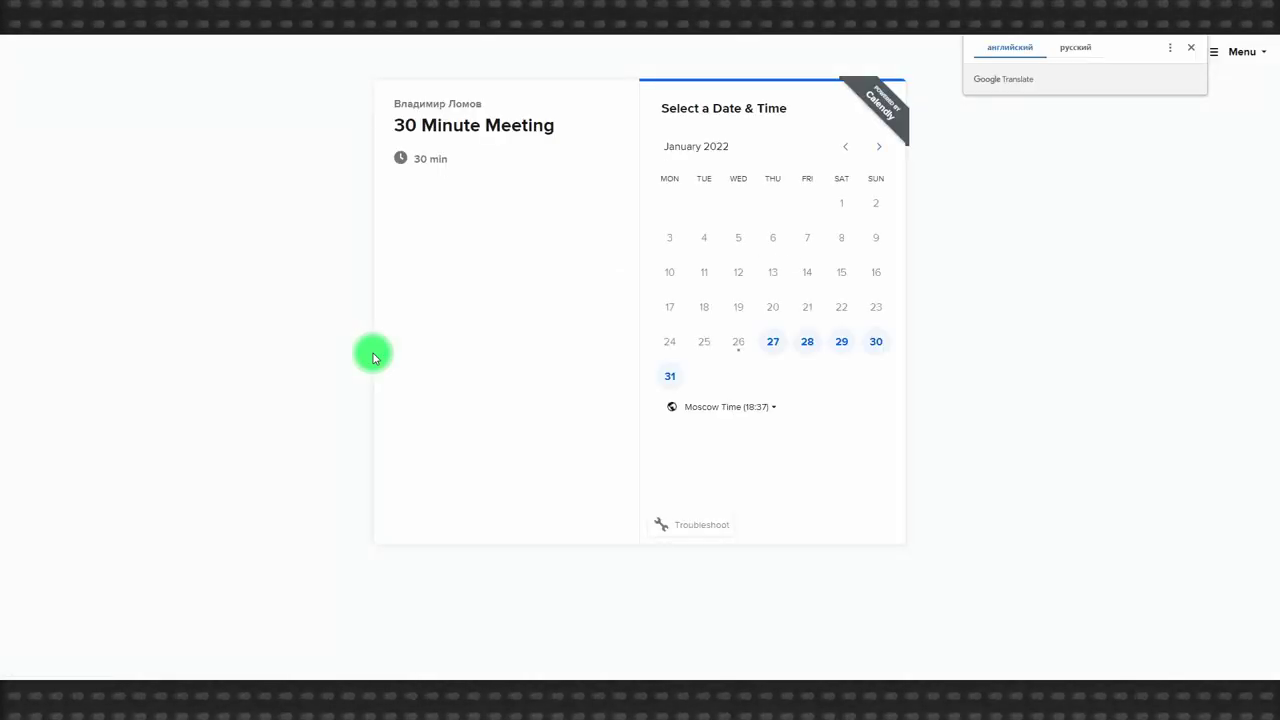
left_click(1191, 48)
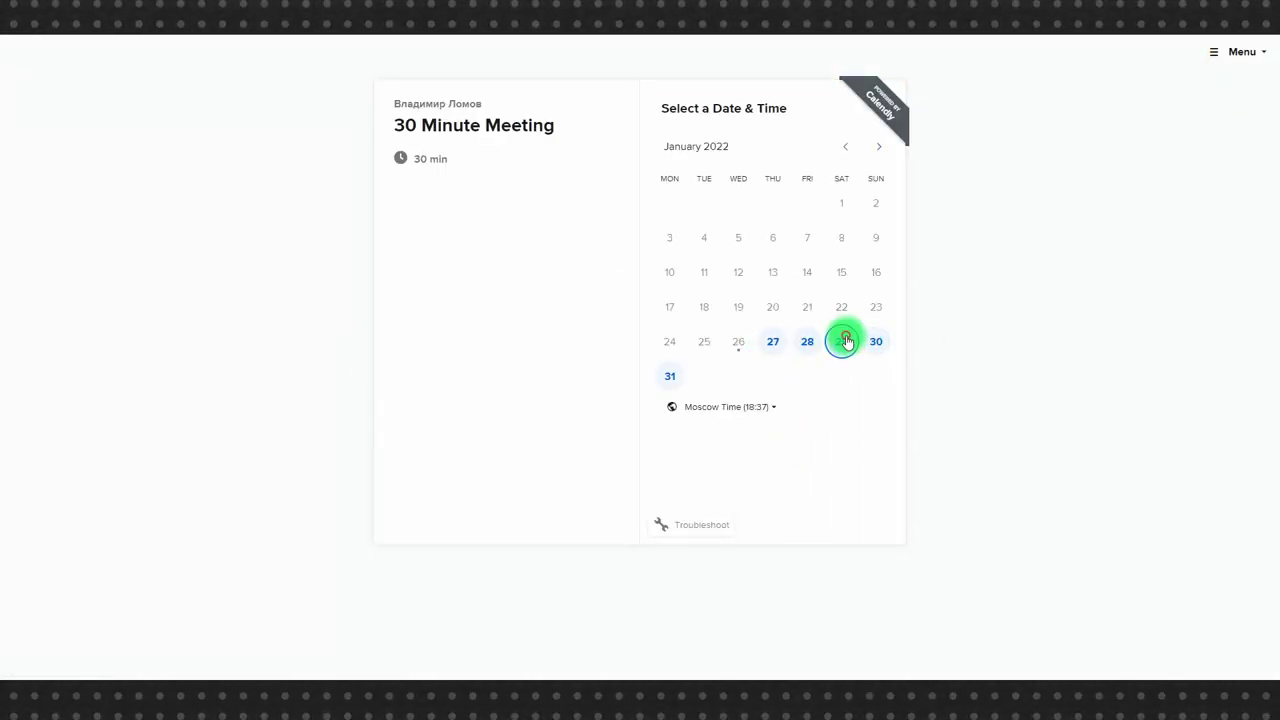
left_click(841, 341)
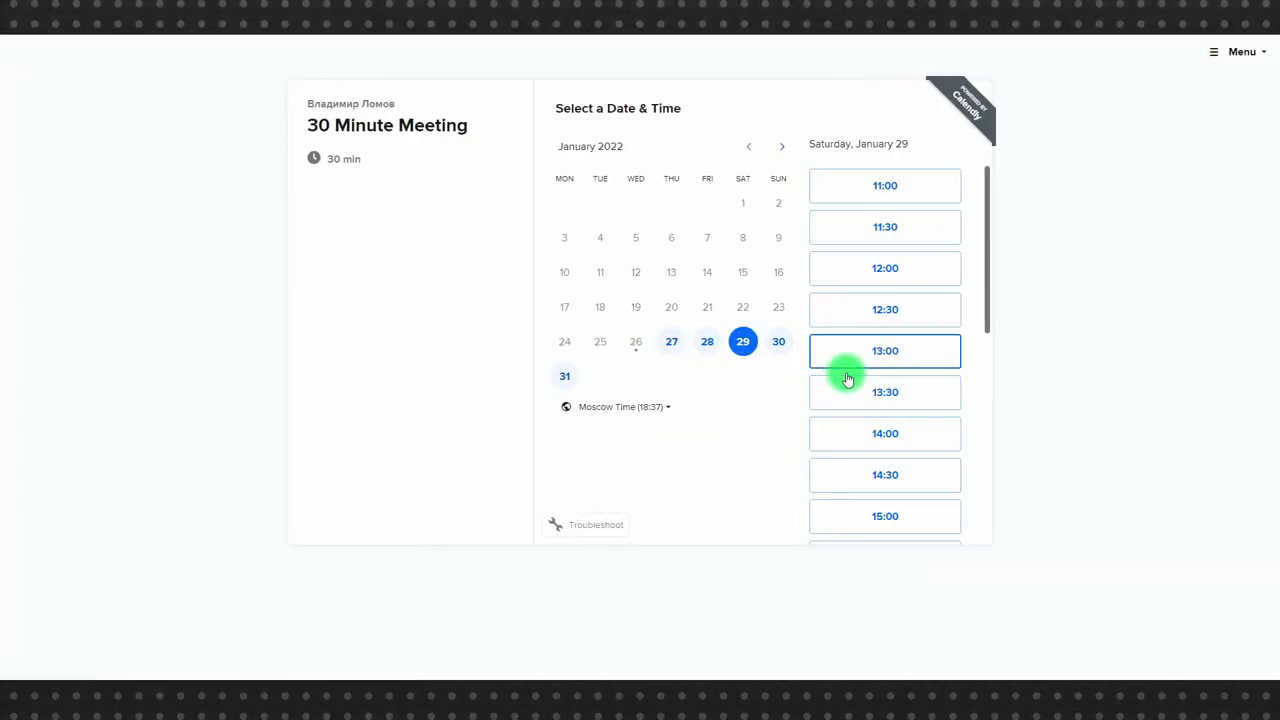
left_click(786, 150)
key("ctrl+w")
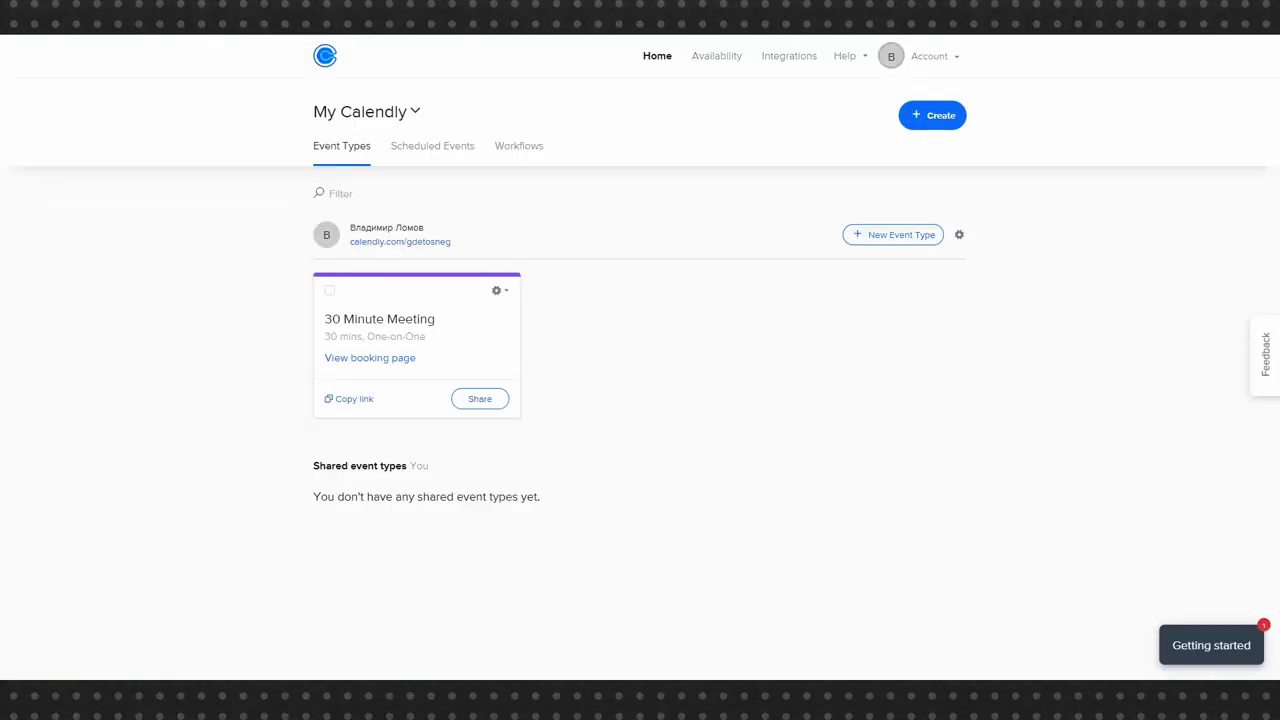
left_click(394, 280)
Expand the booking settings and set 15 calendar days into the future.
left_click(418, 205)
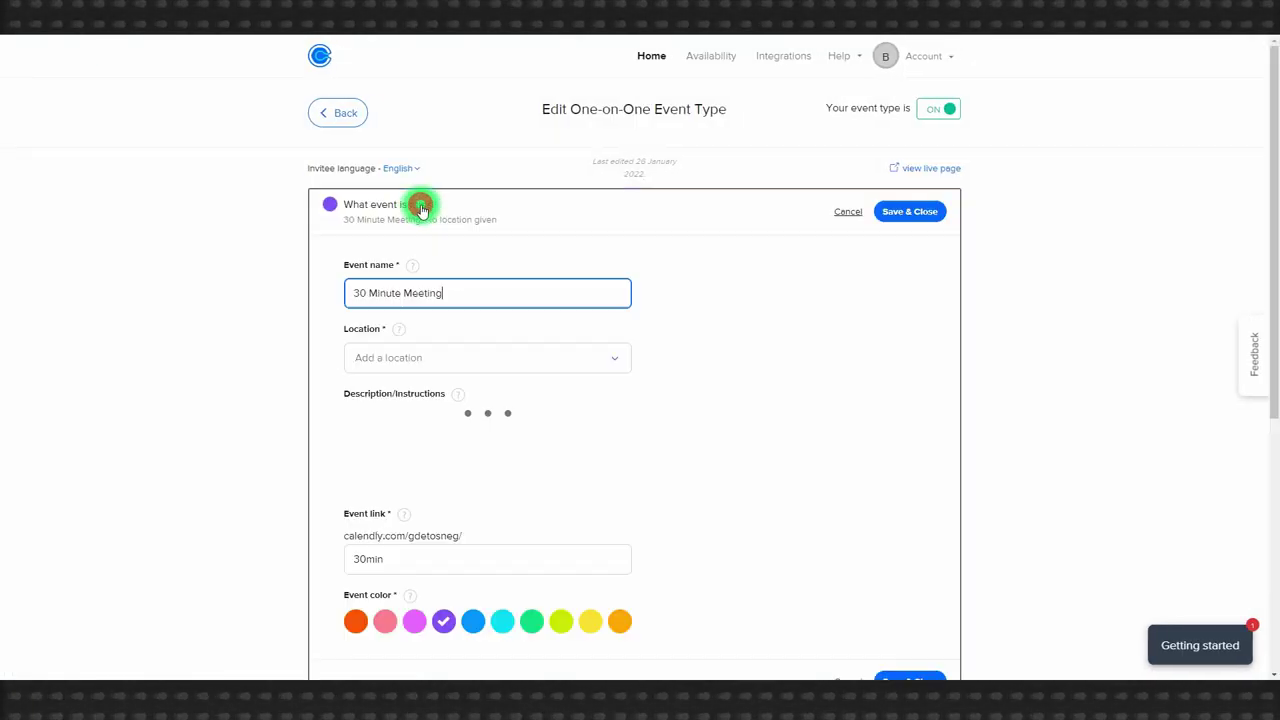
scroll(420, 206, "down", 5)
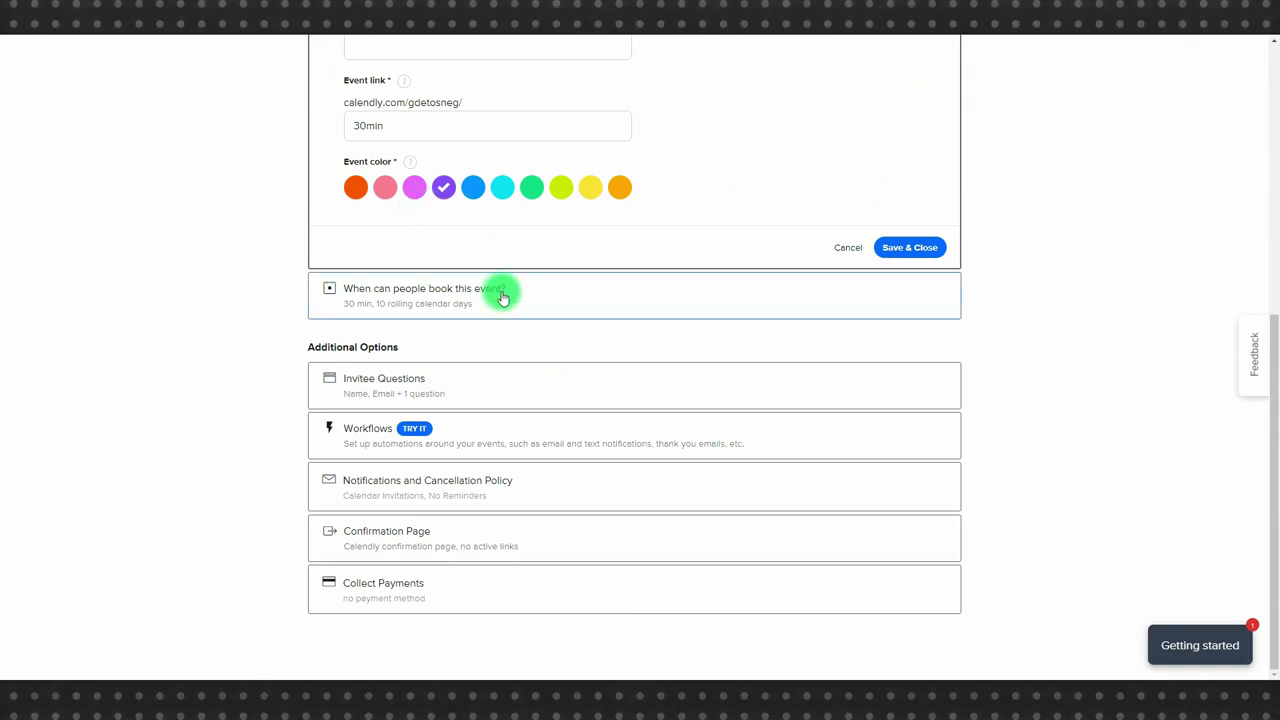
left_click(500, 291)
scroll(686, 300, "up", 5)
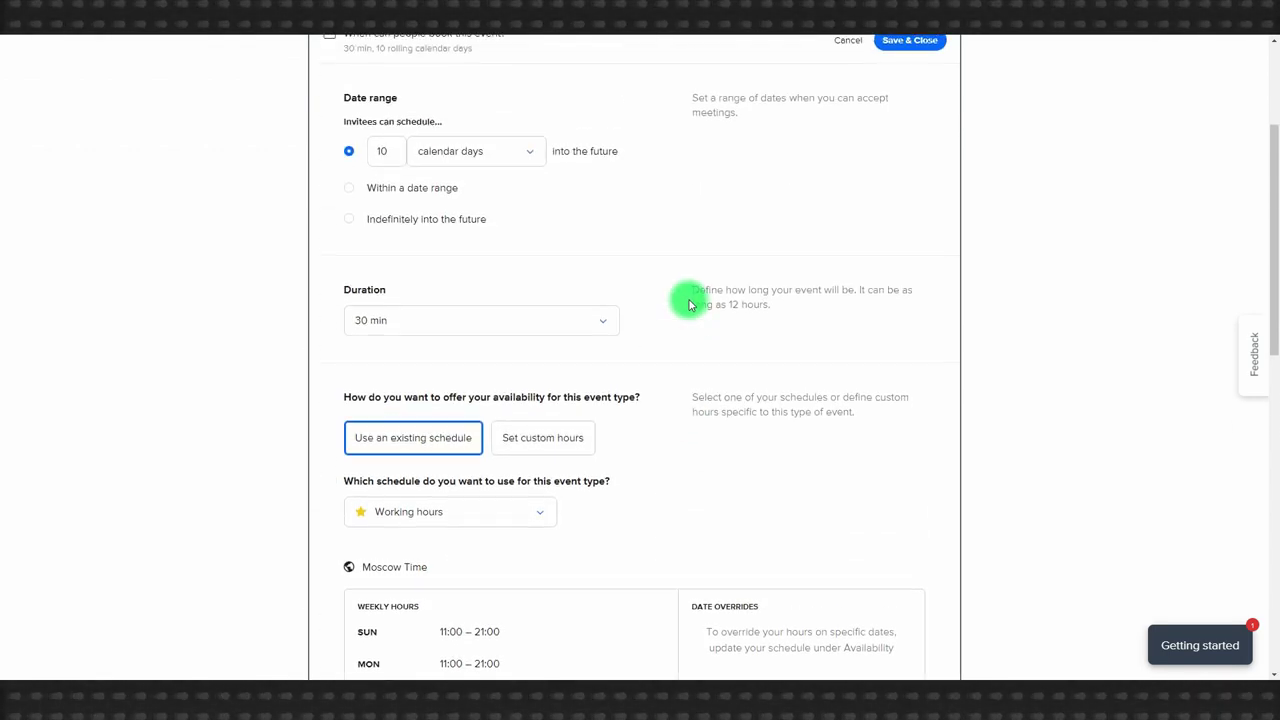
left_click(450, 351)
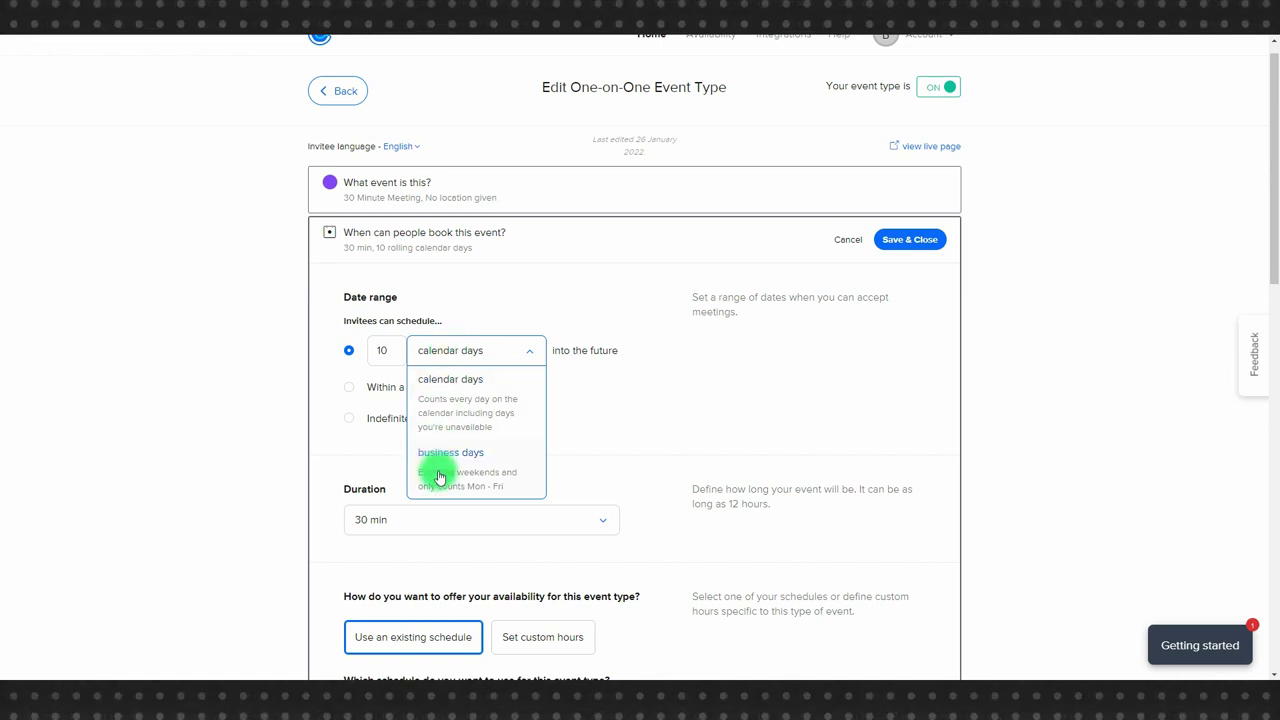
left_click(457, 348)
left_click(385, 352)
double_click(392, 353)
type("15")
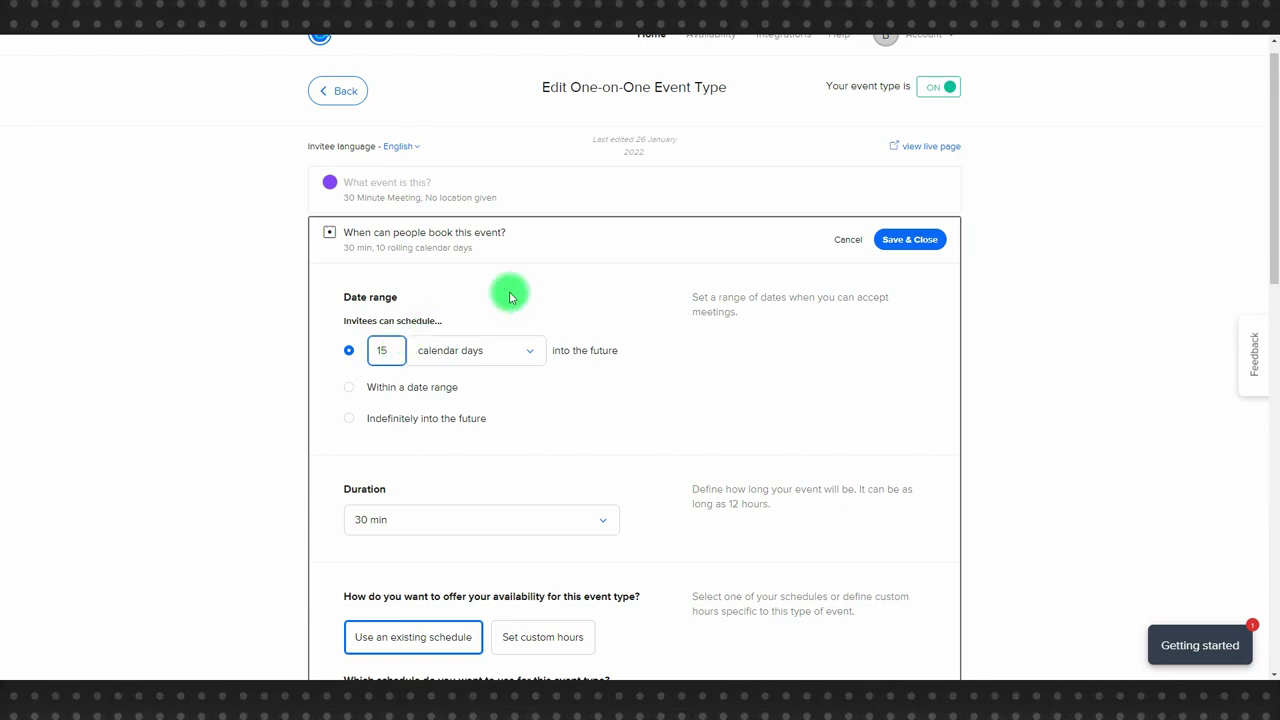
Switch to a fixed date range of 30 Jan – 4 Feb 2022.
left_click(399, 387)
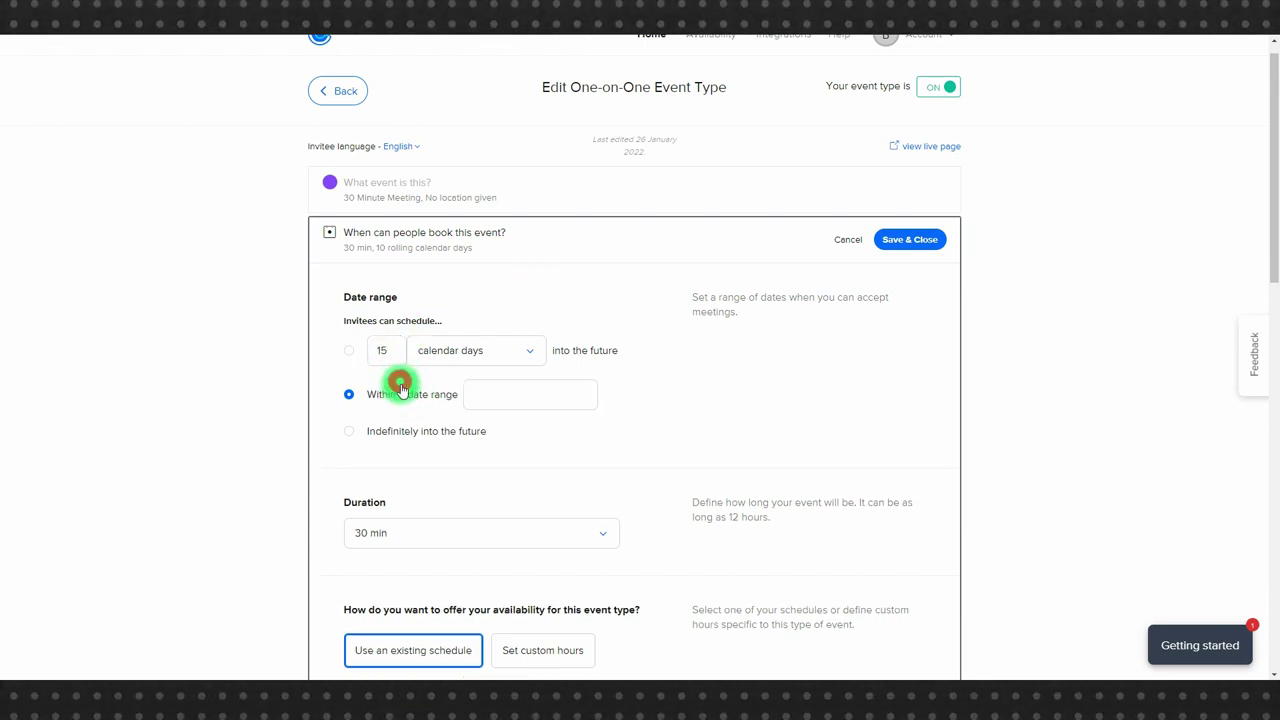
left_click(511, 398)
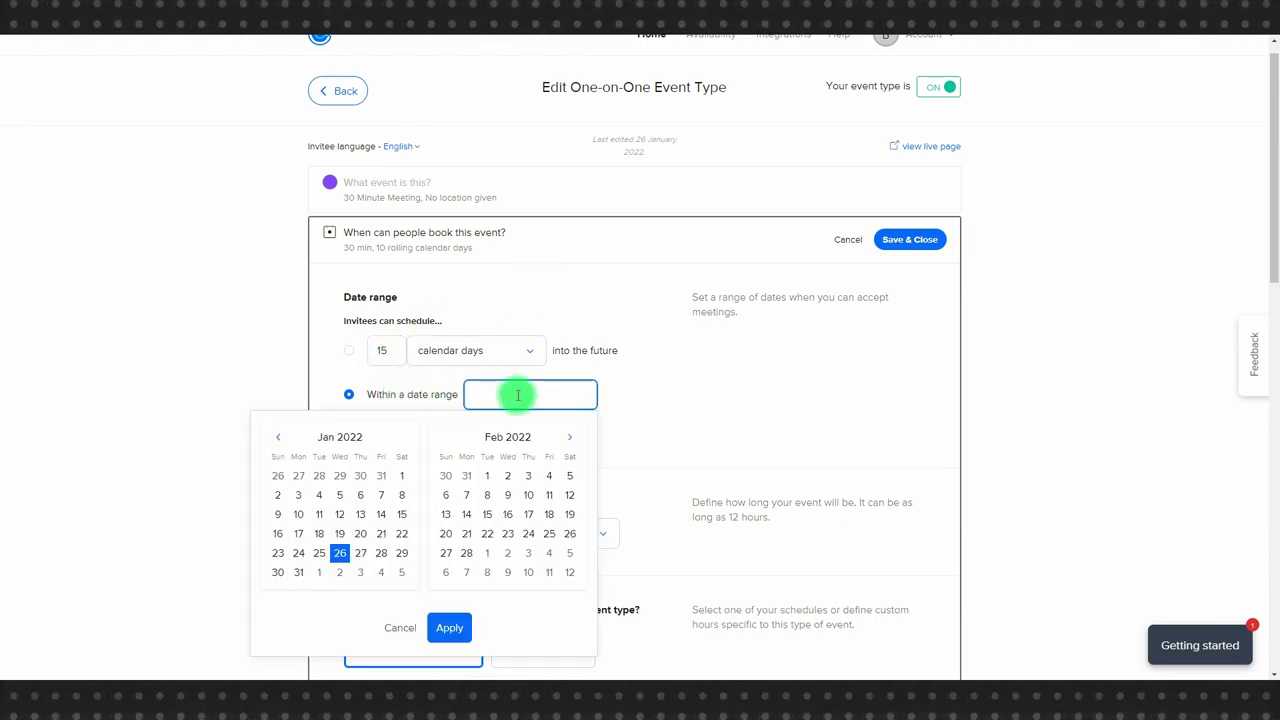
left_click(277, 572)
left_click(381, 572)
left_click(460, 629)
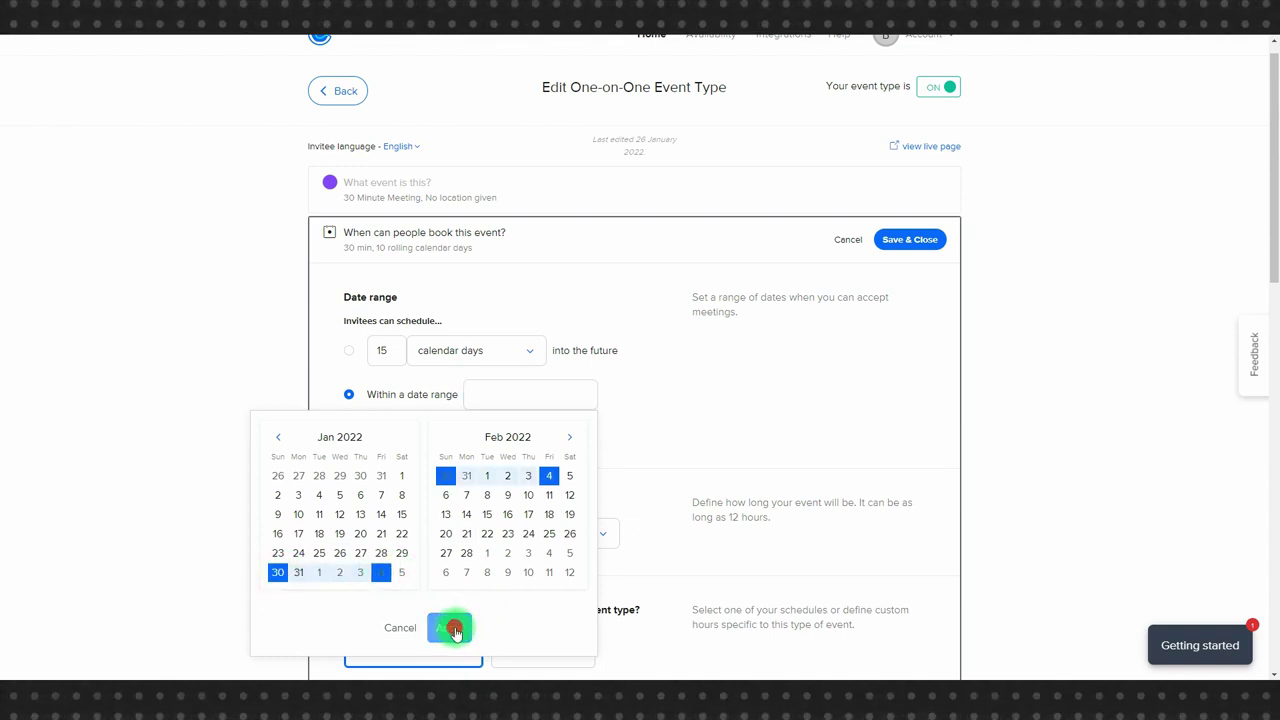
Set the duration to 45 min, add a buffer after events, and save.
scroll(690, 468, "down", 3)
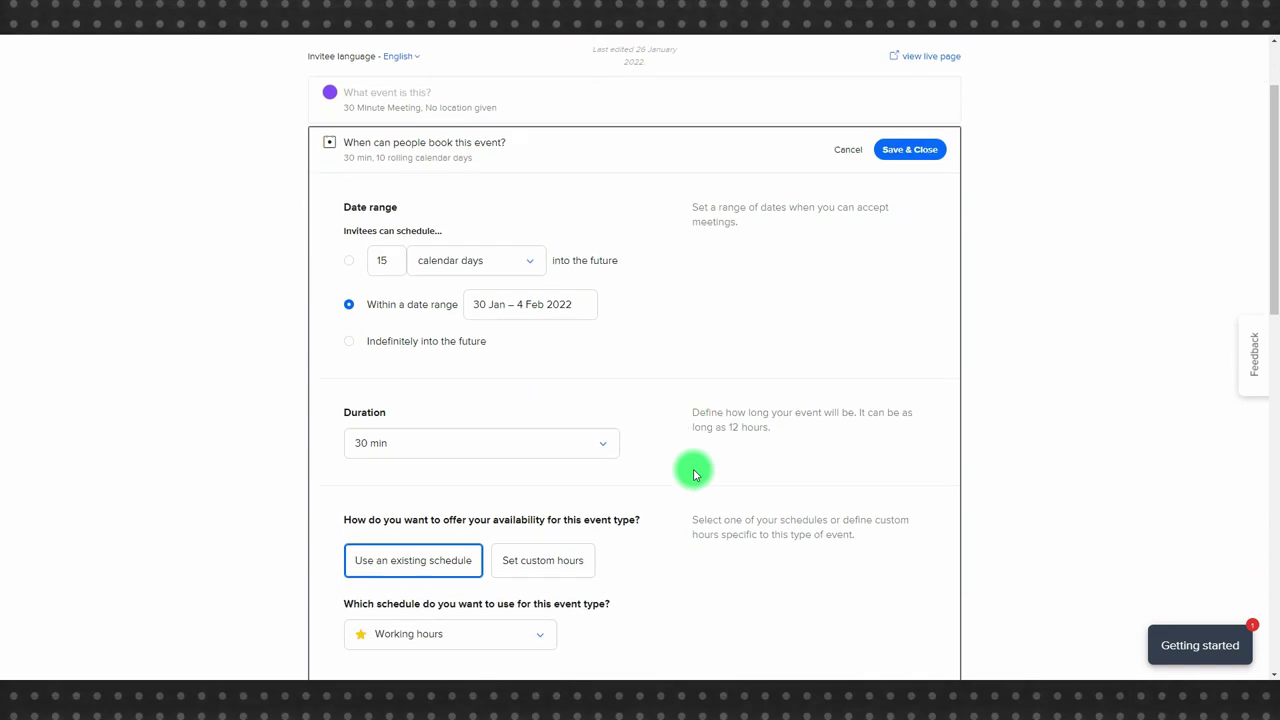
left_click(437, 270)
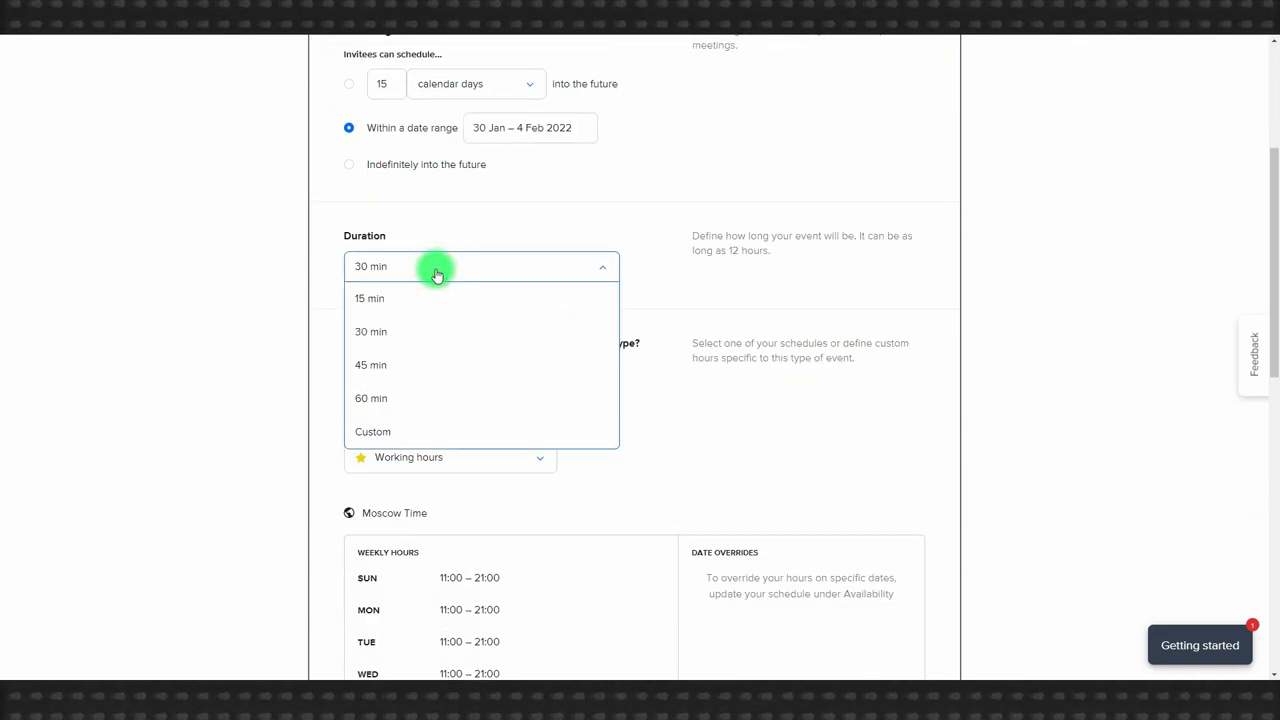
left_click(399, 366)
scroll(700, 343, "down", 3)
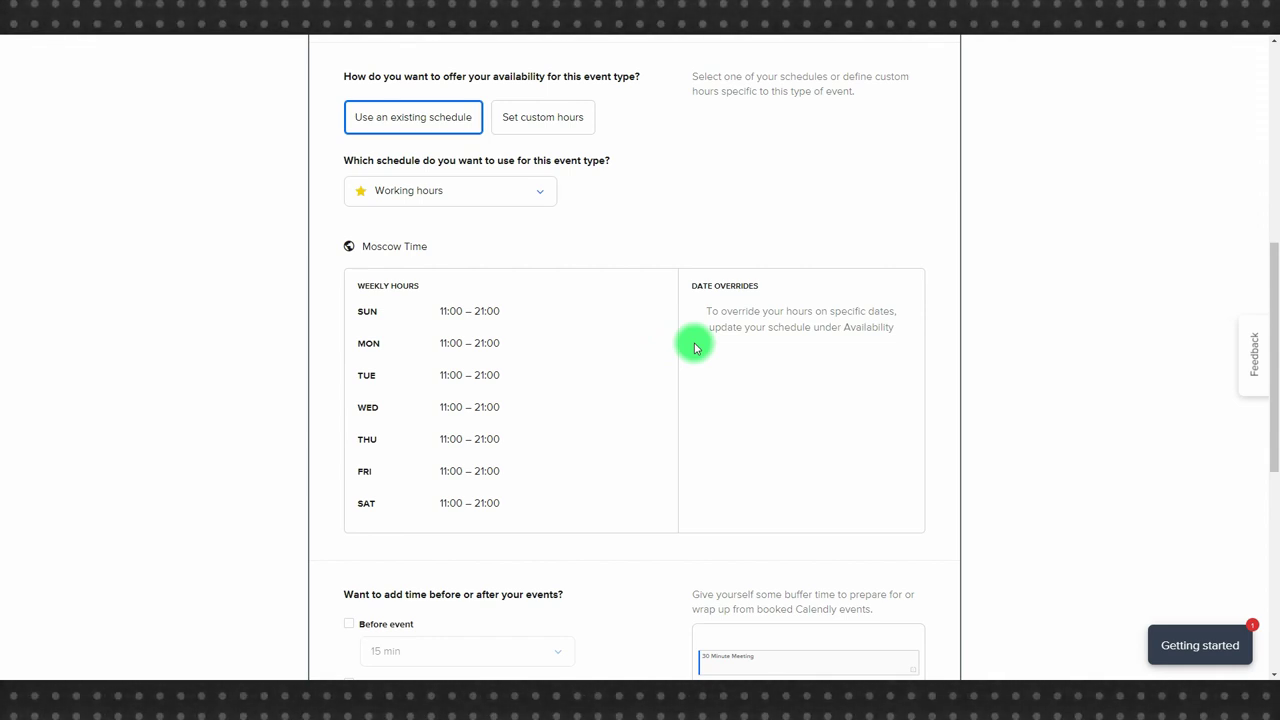
scroll(691, 343, "down", 2)
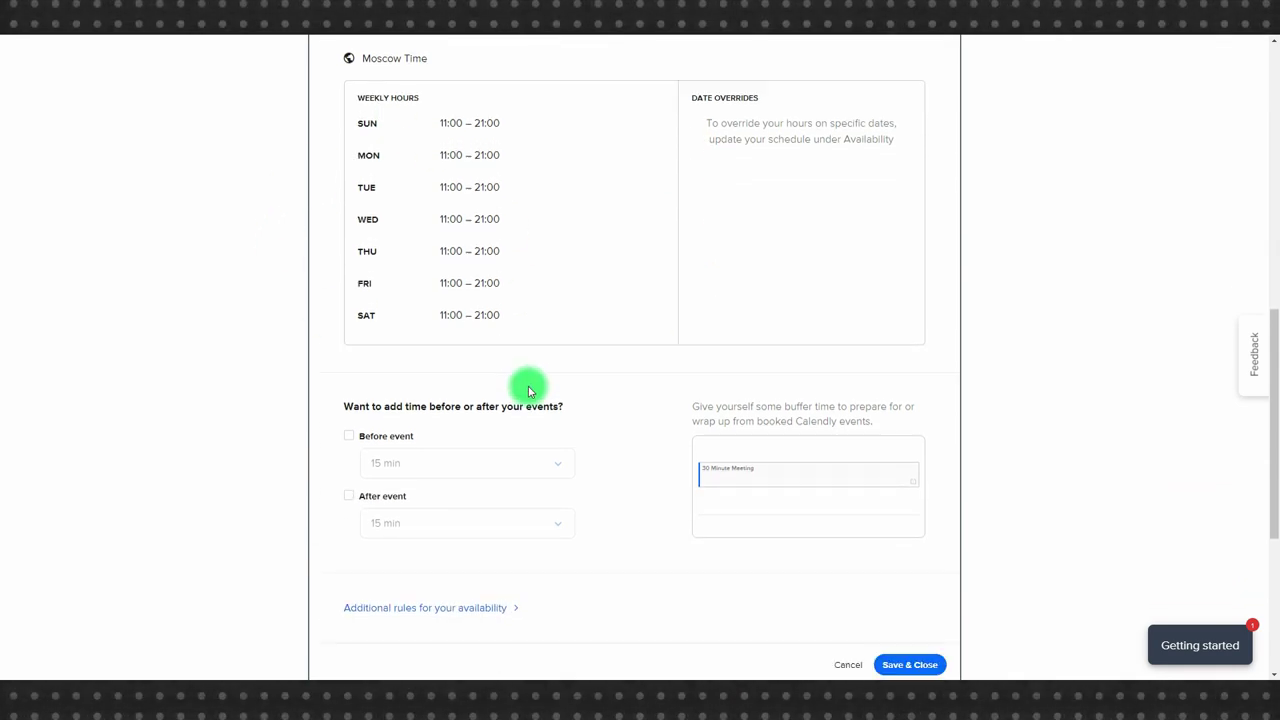
scroll(528, 390, "down", 4)
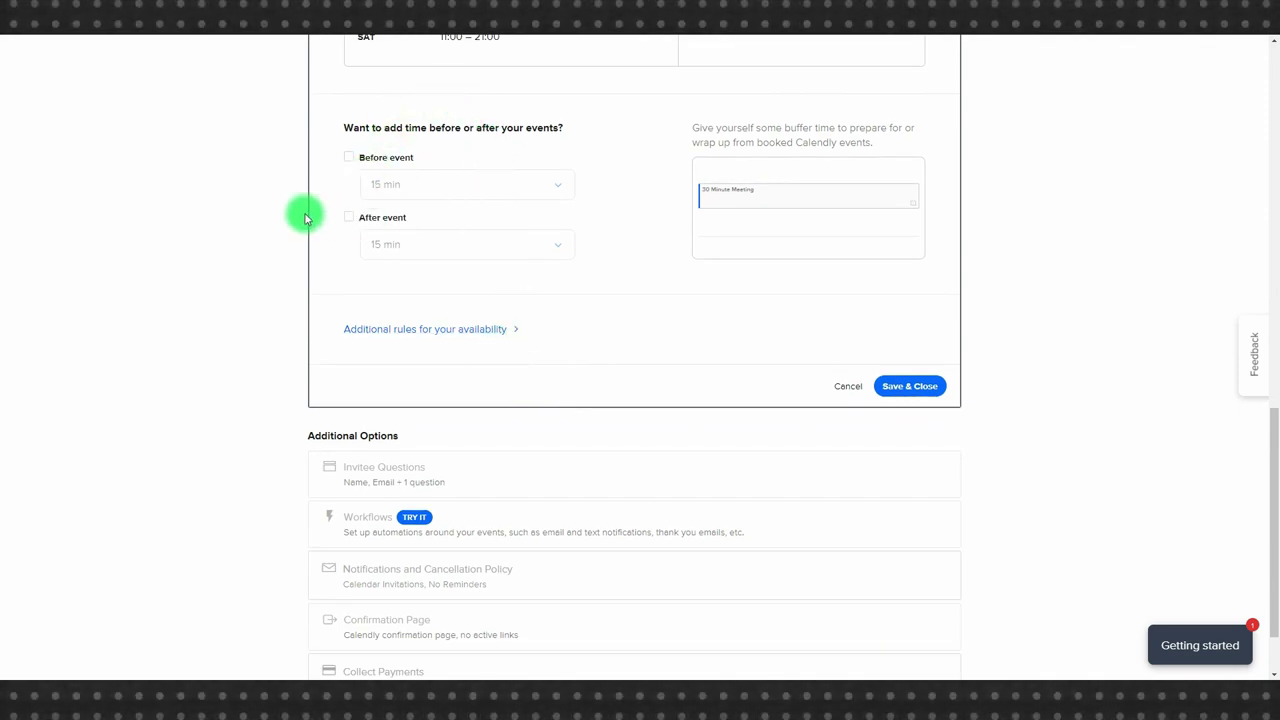
left_click(348, 218)
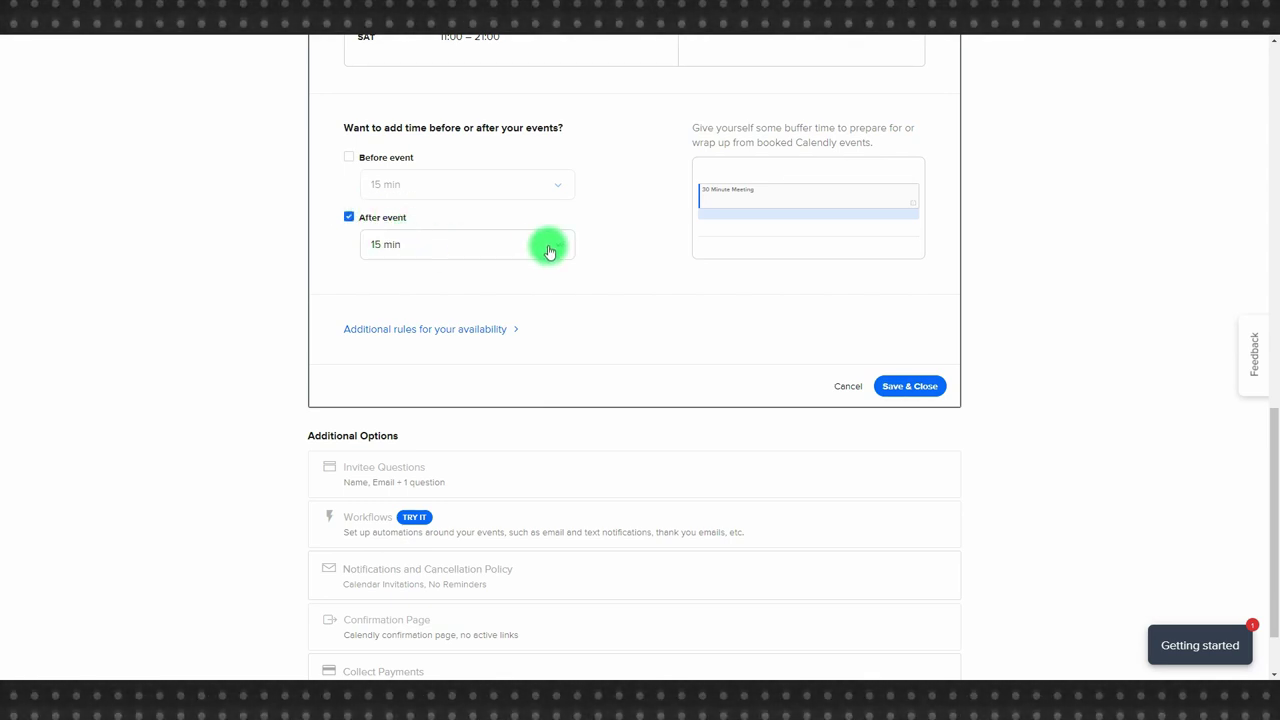
scroll(649, 300, "up", 10)
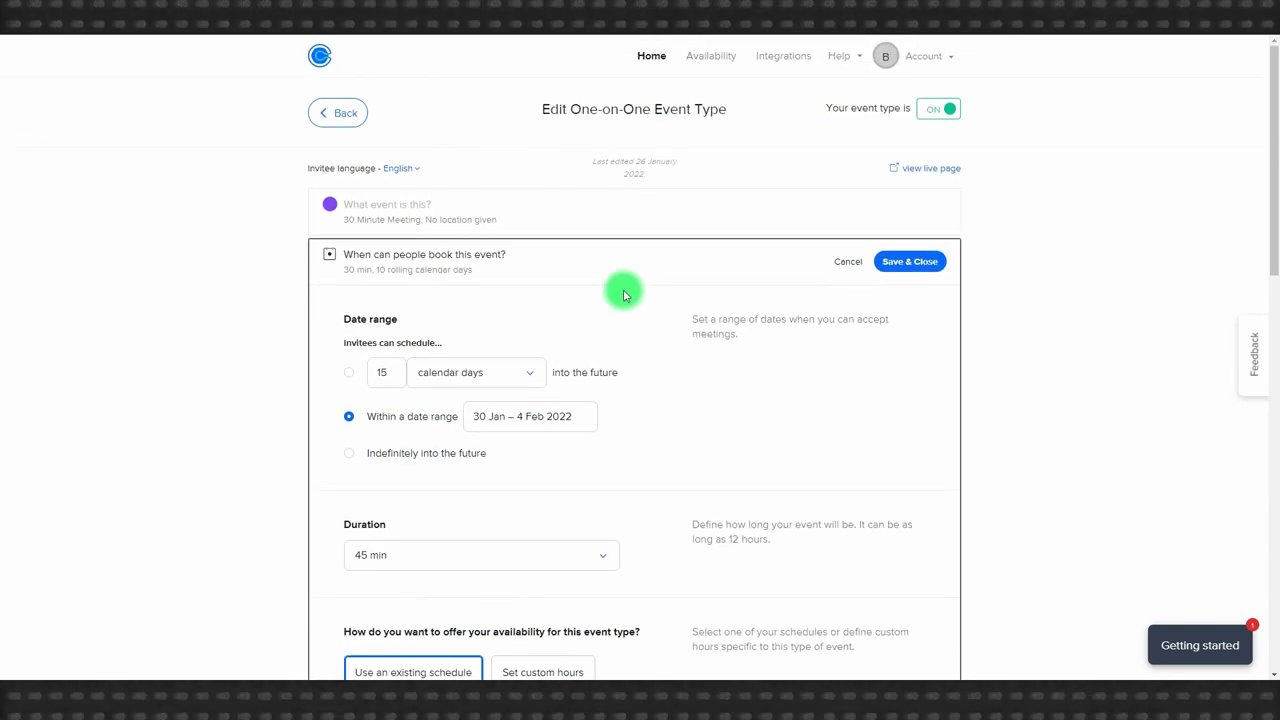
left_click(928, 259)
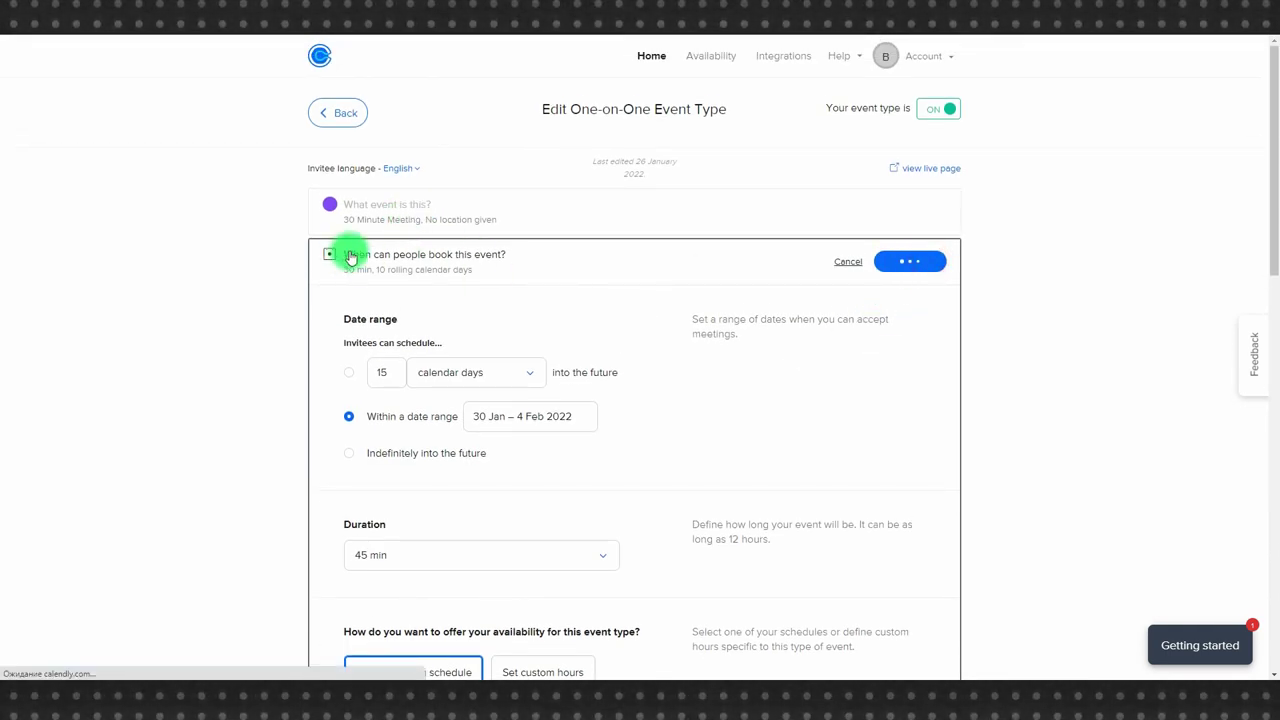
Rename the event to 'Собеседование'.
left_click(423, 204)
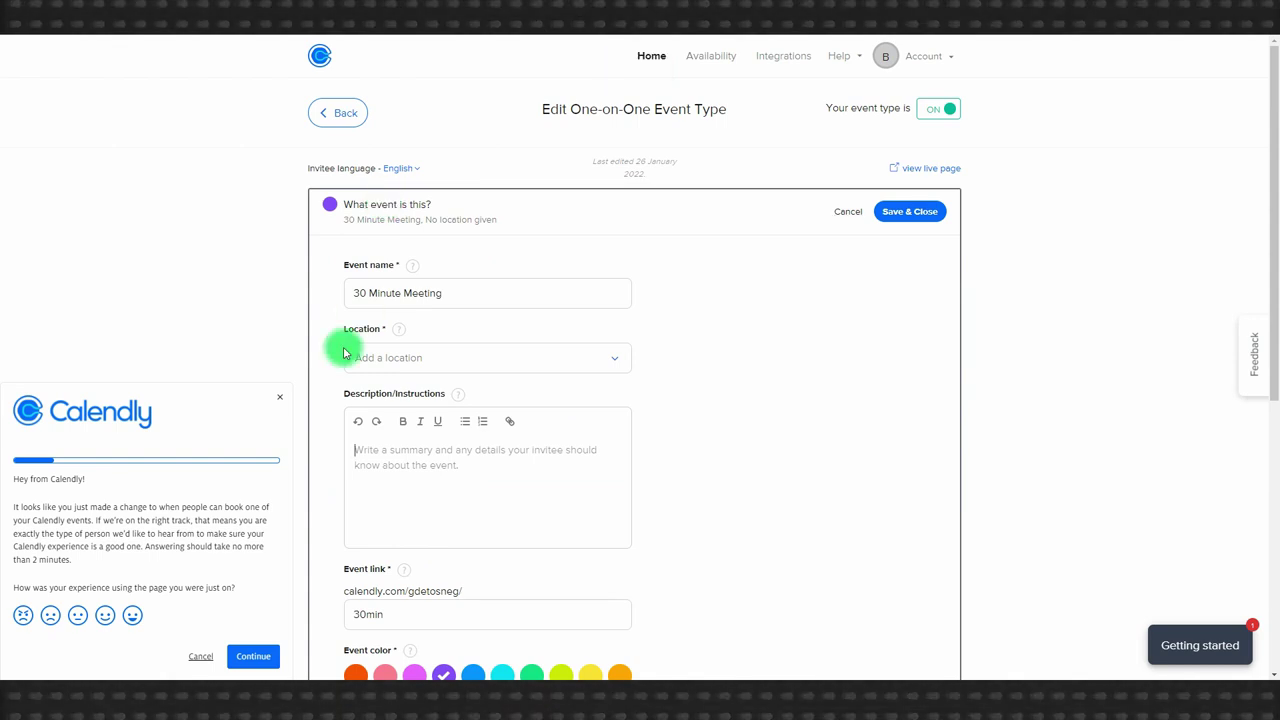
left_click(279, 397)
left_click_drag(443, 292, 357, 293)
type("Cобеседование")
left_click(720, 359)
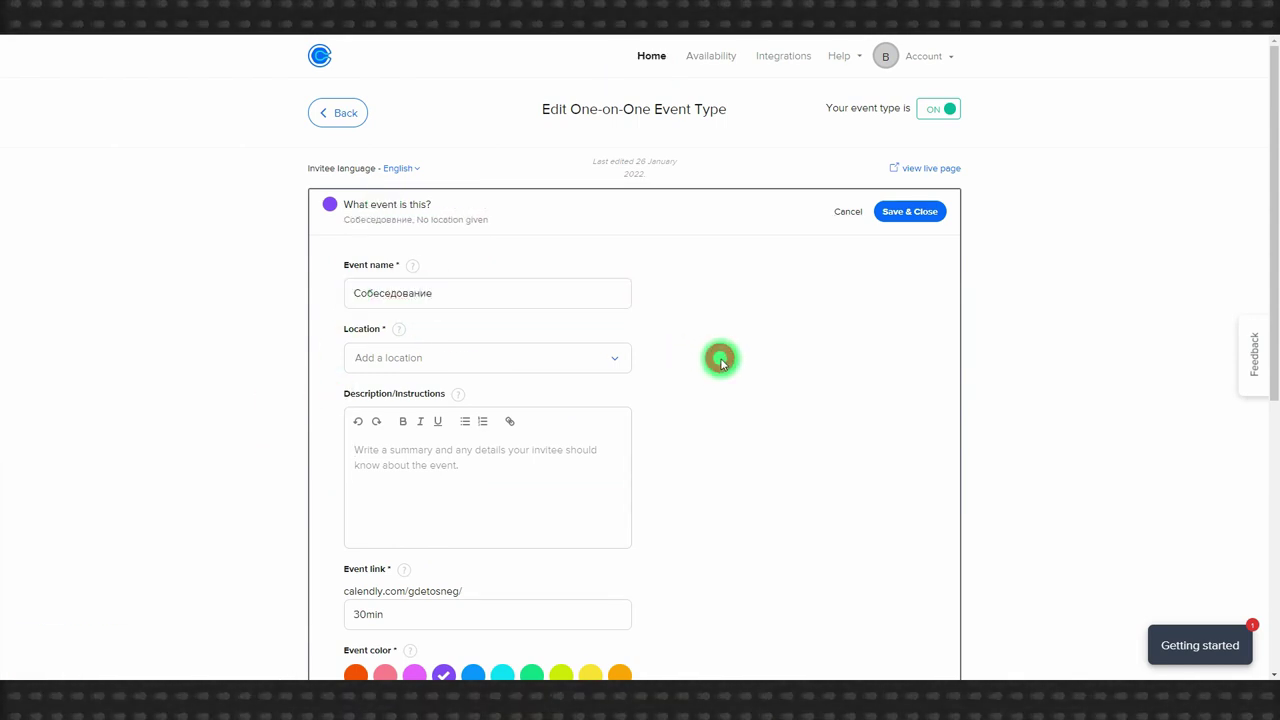
Try Google Meet and then Zoom as the location, removing each again.
left_click(397, 357)
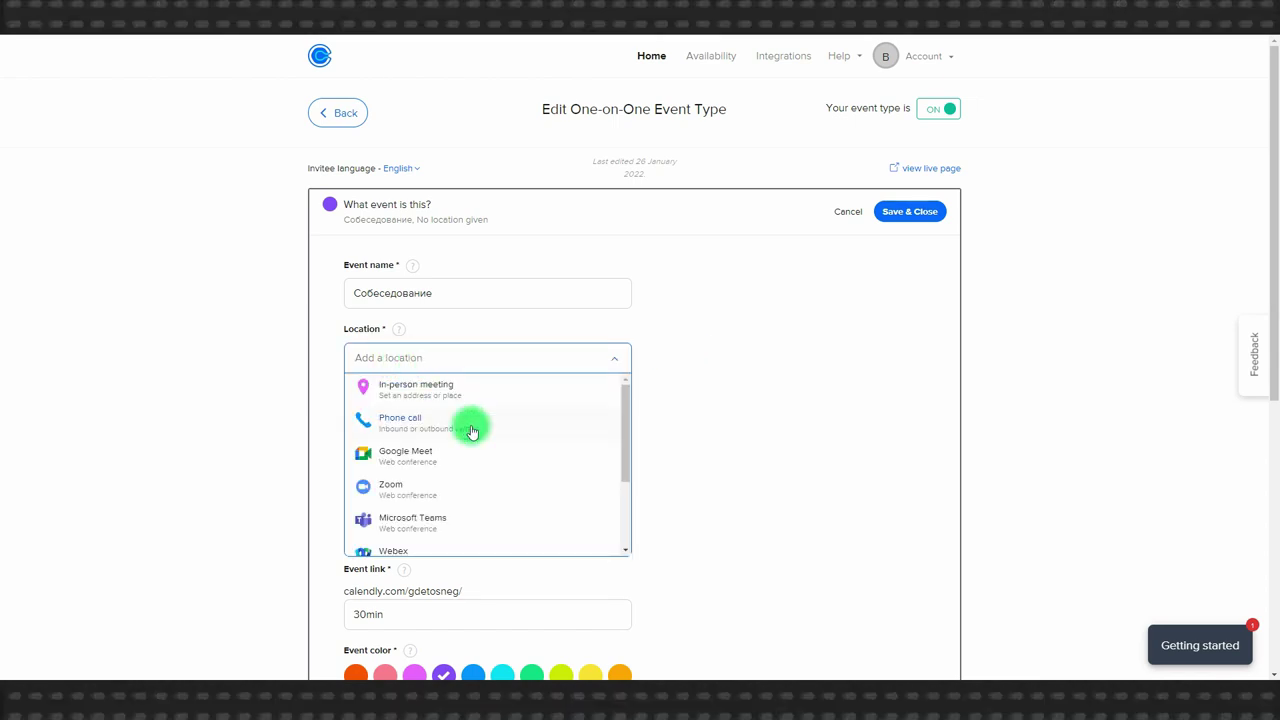
left_click(418, 452)
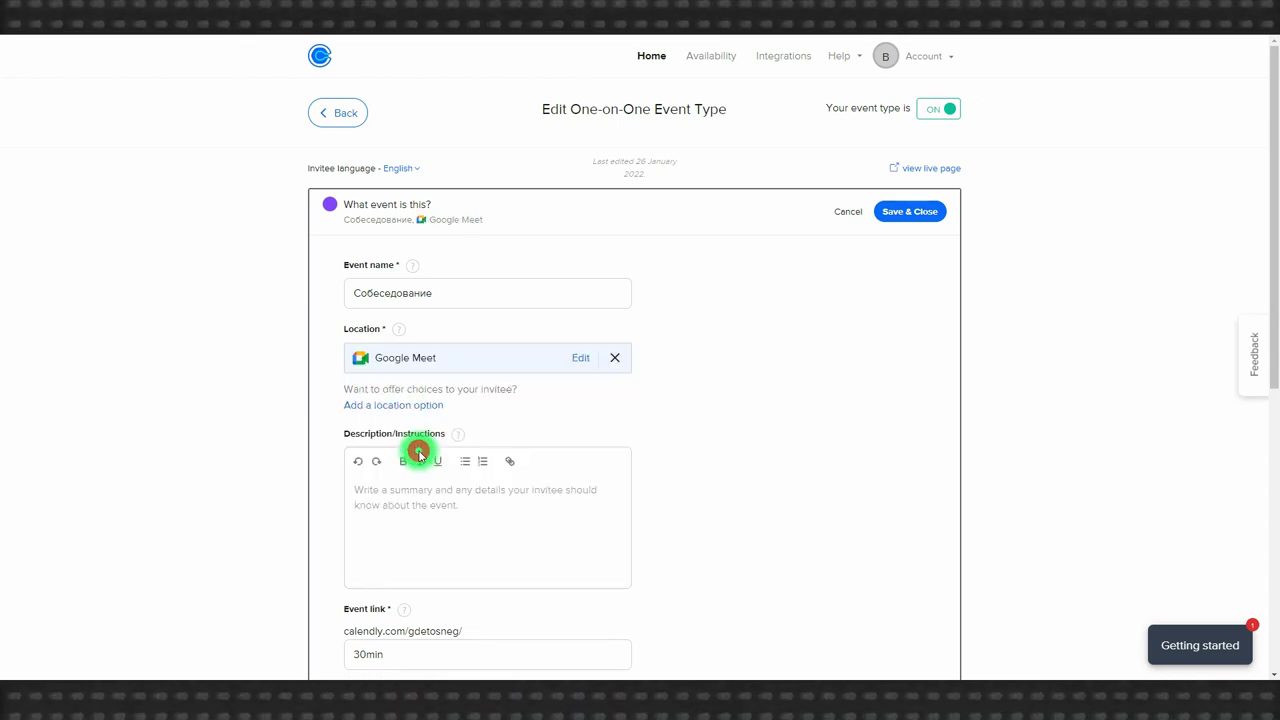
left_click(615, 357)
left_click(478, 364)
left_click(406, 488)
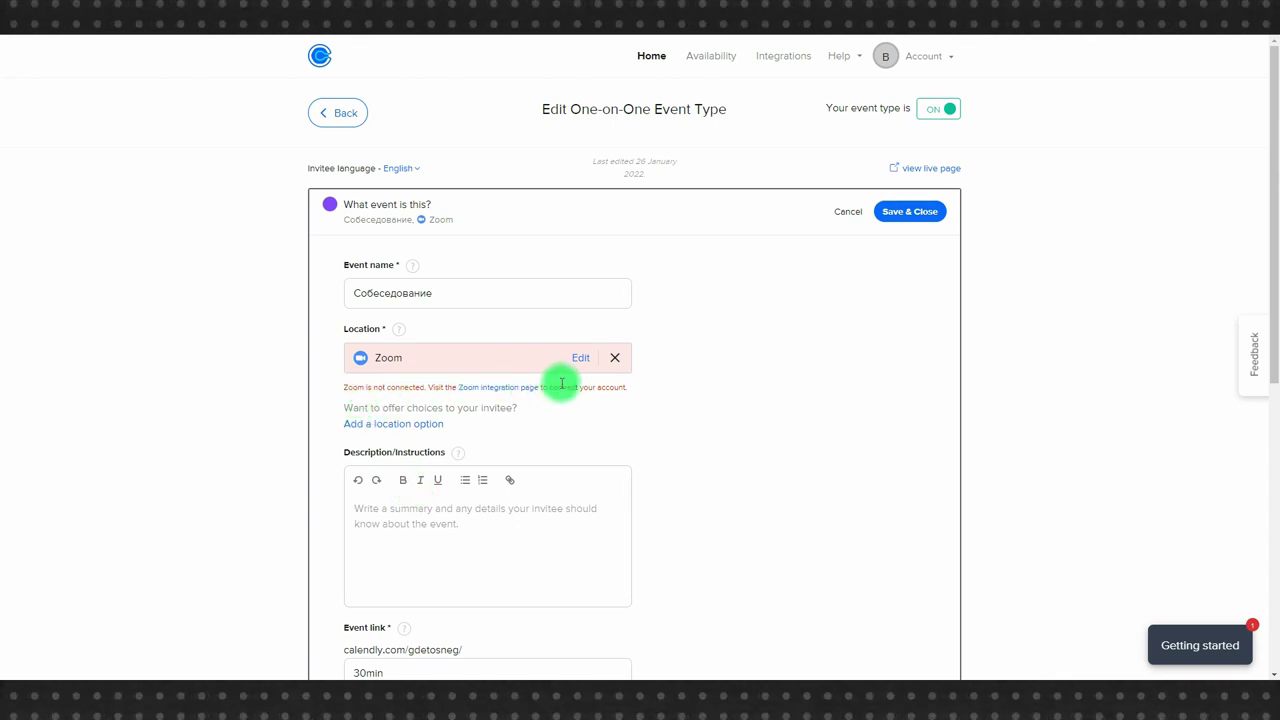
left_click(615, 358)
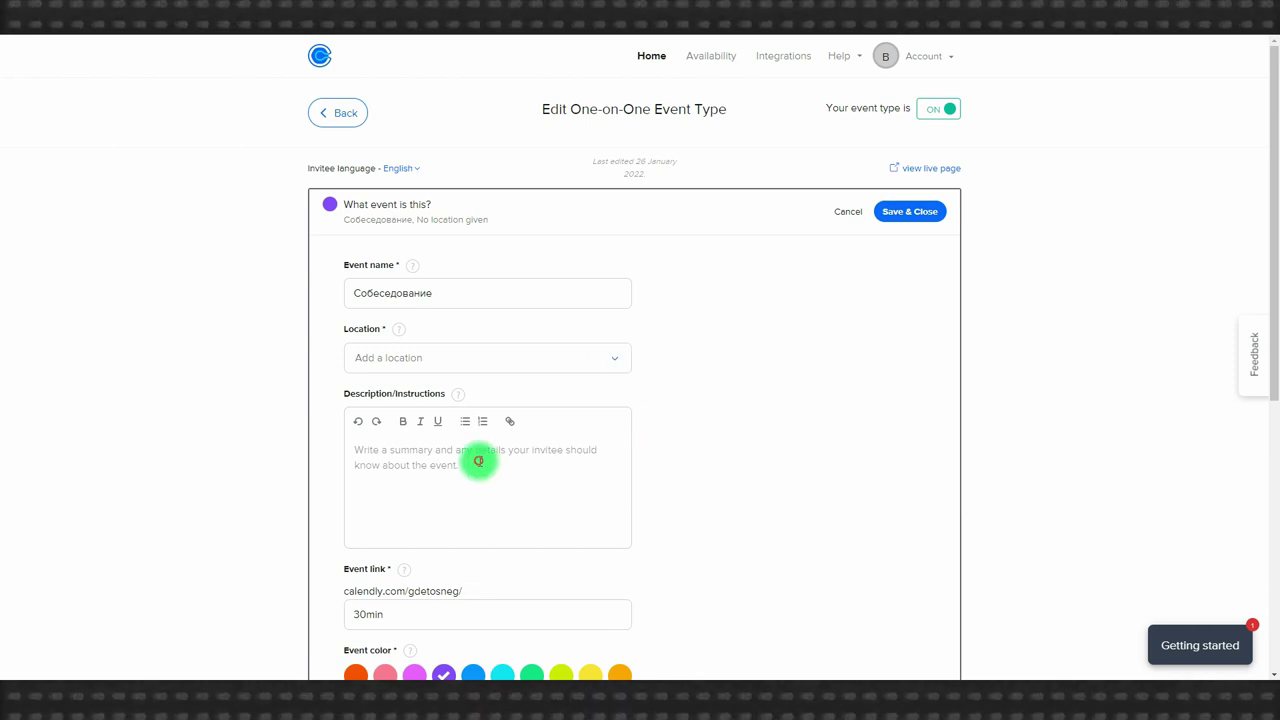
Begin the description with 'Ссыл', select the 30min link ending, and make the colour pink.
type("Ссылка на Zoom:")
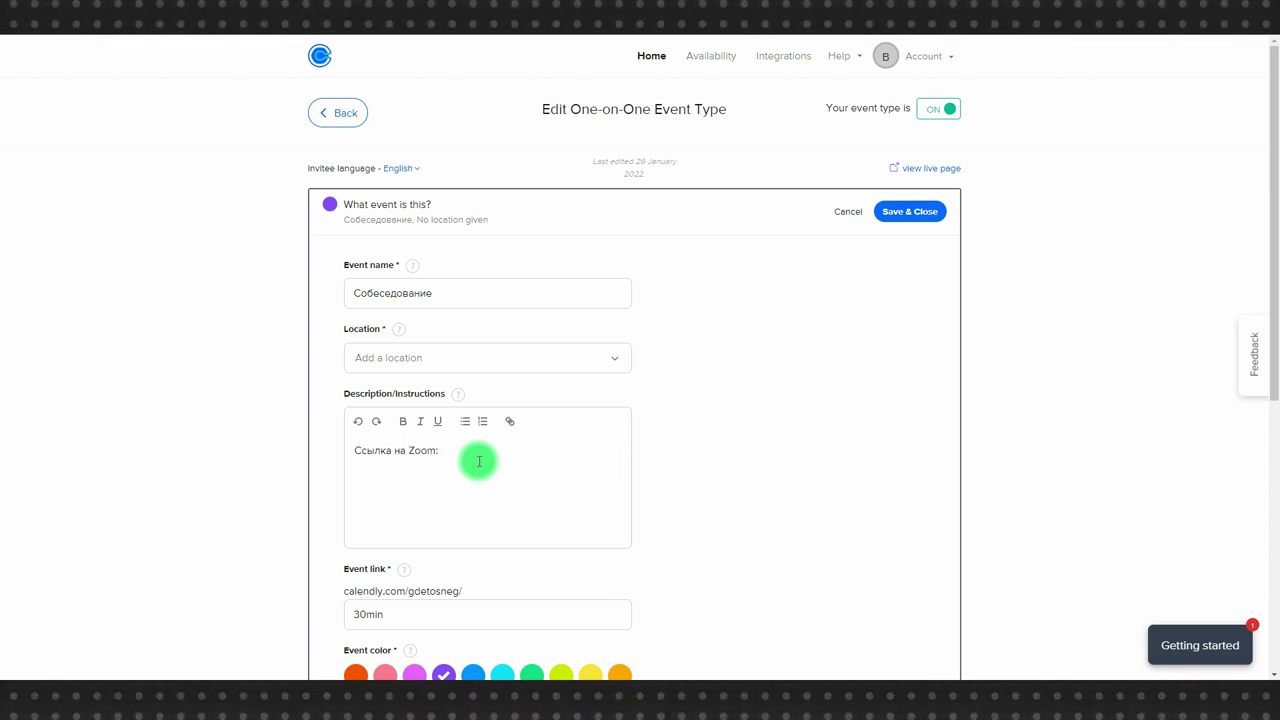
double_click(370, 615)
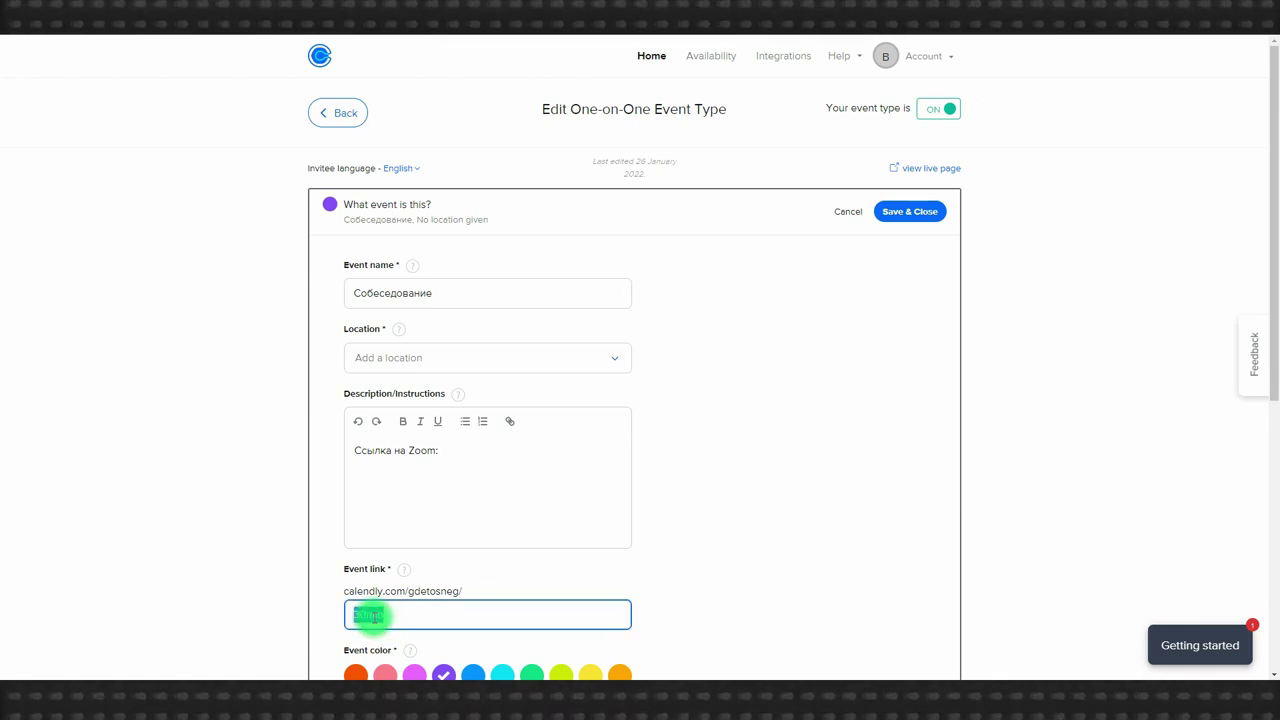
scroll(800, 510, "down", 2)
left_click(700, 460)
double_click(372, 483)
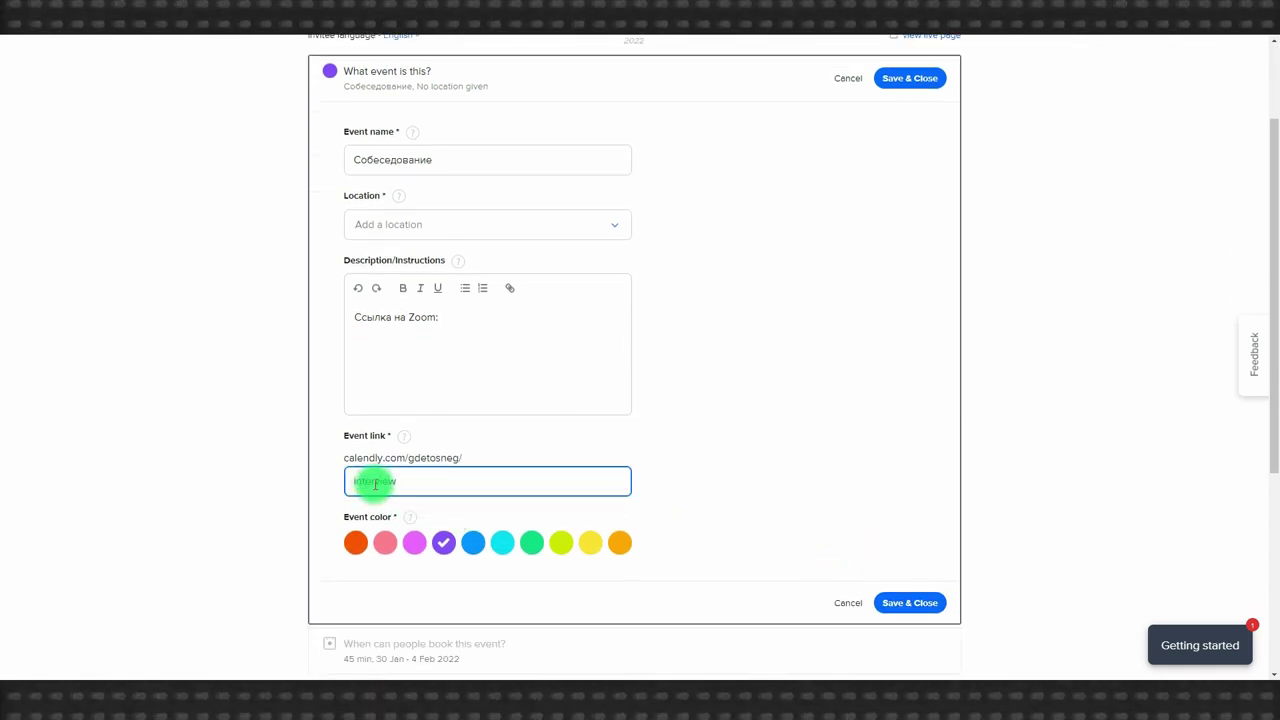
left_click(385, 542)
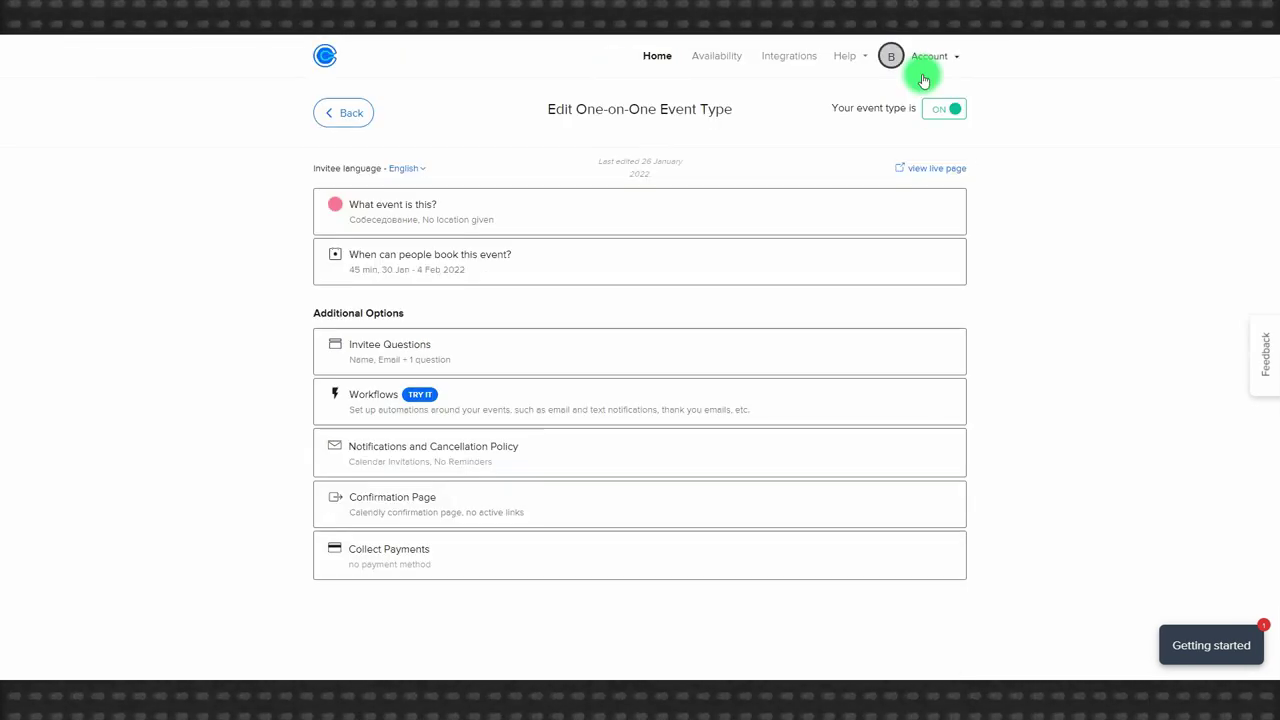
Copy the event's booking link and pick the 13:00 slot on February 2, 2022.
left_click(337, 114)
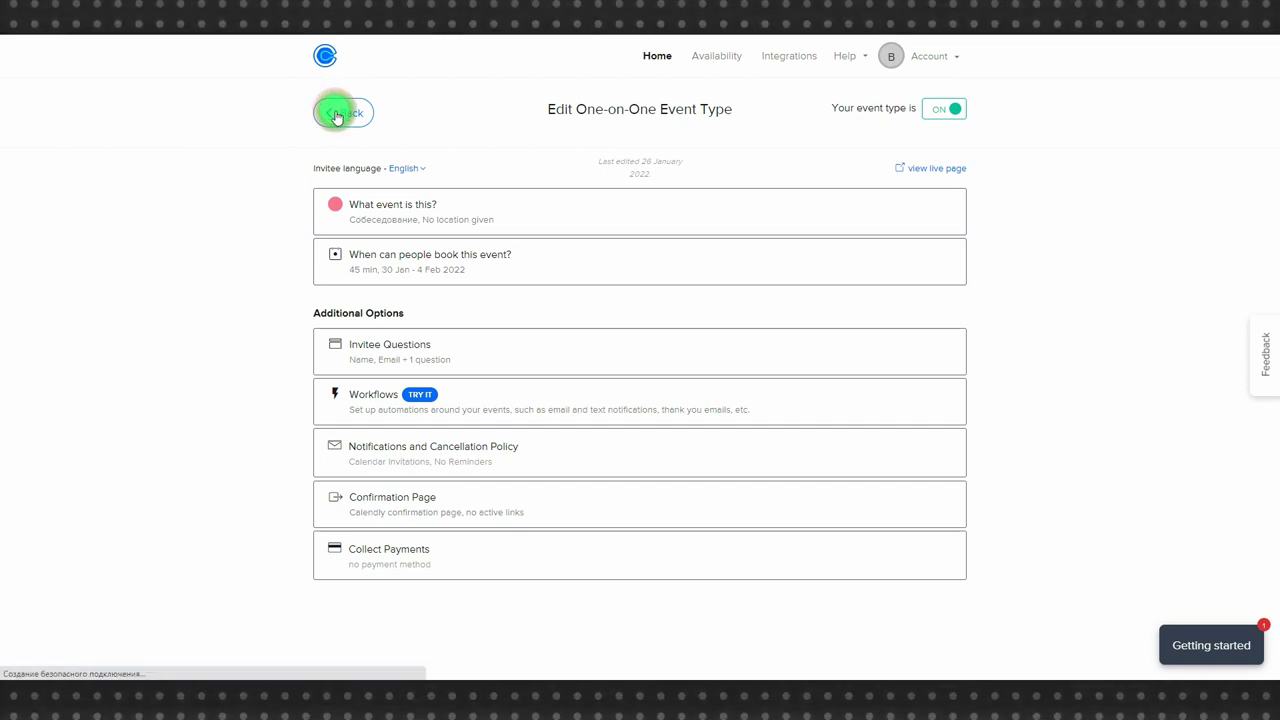
left_click(350, 397)
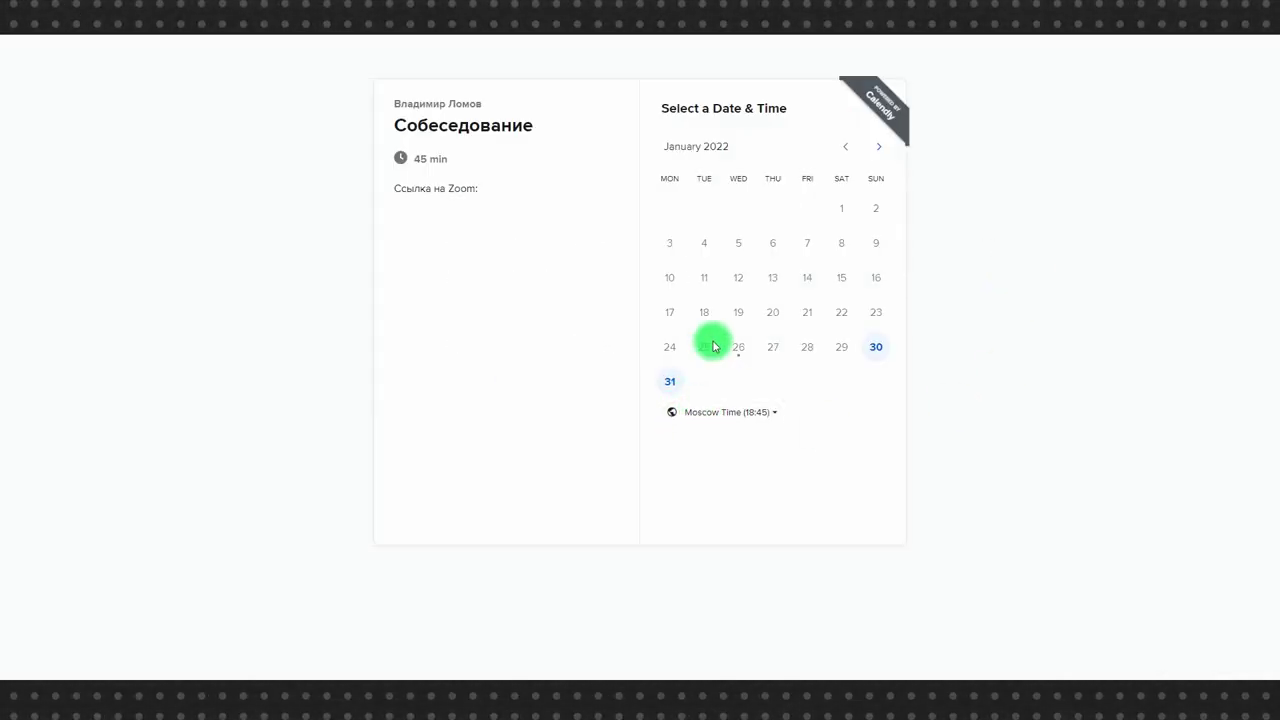
left_click(879, 146)
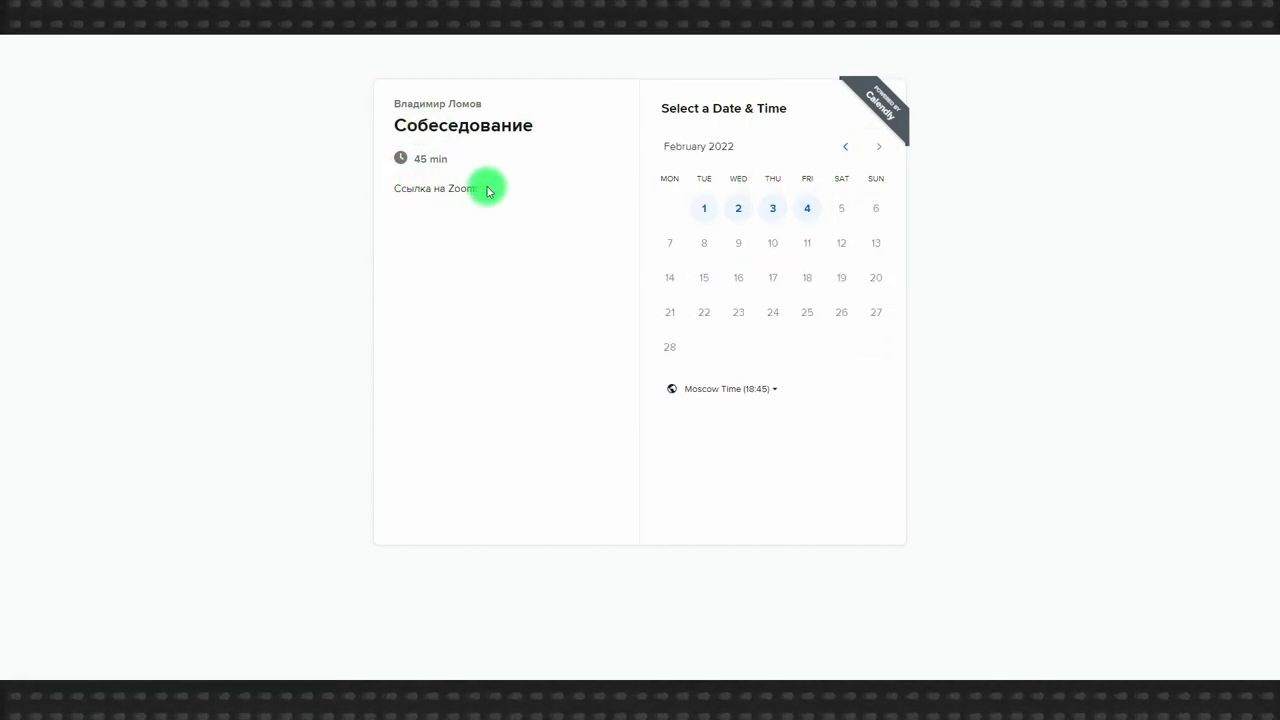
left_click(740, 210)
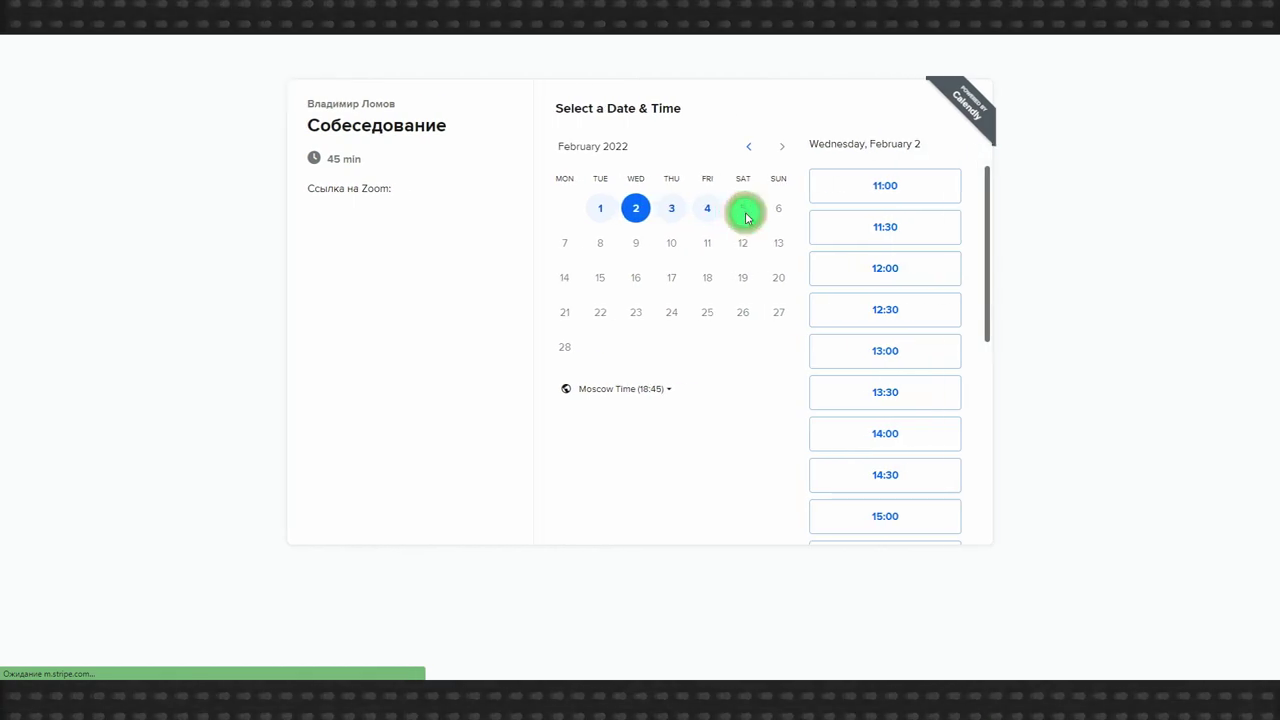
left_click(876, 350)
left_click(928, 352)
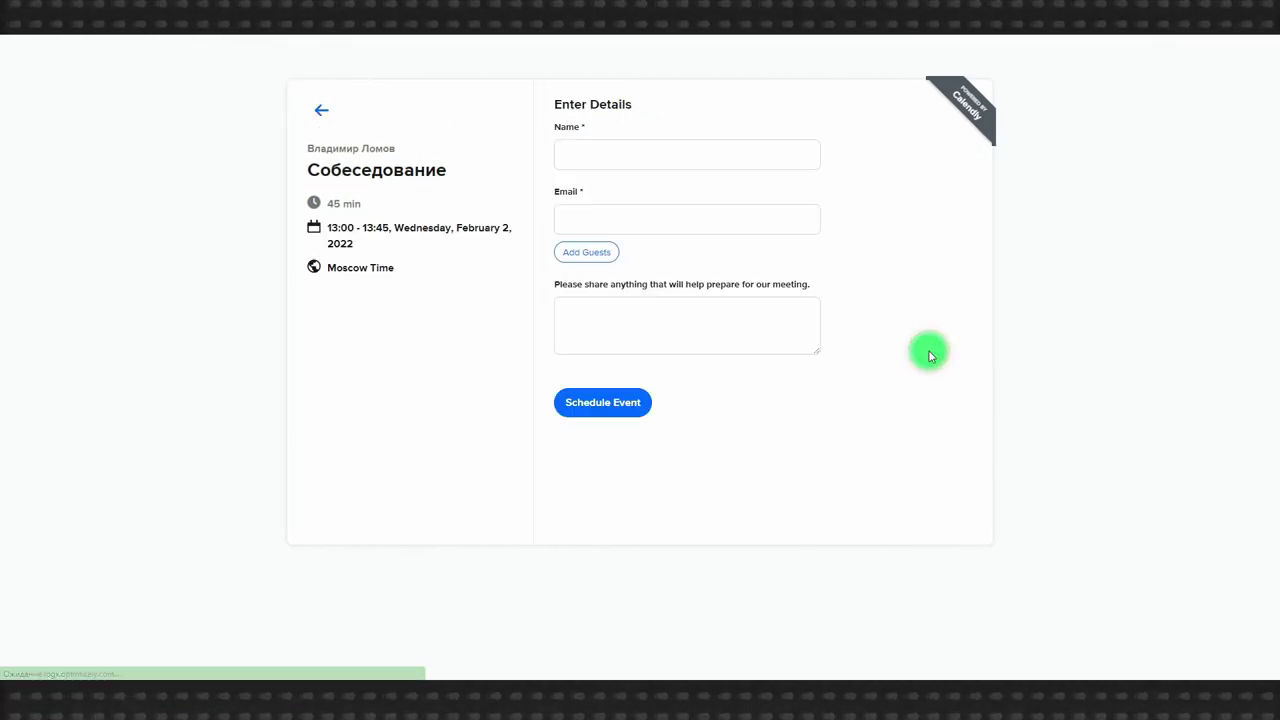
Enter the invitee's name and e-mail, add the note 'Резюме:', and schedule the event.
left_click(663, 143)
type("Владимир")
key("Tab")
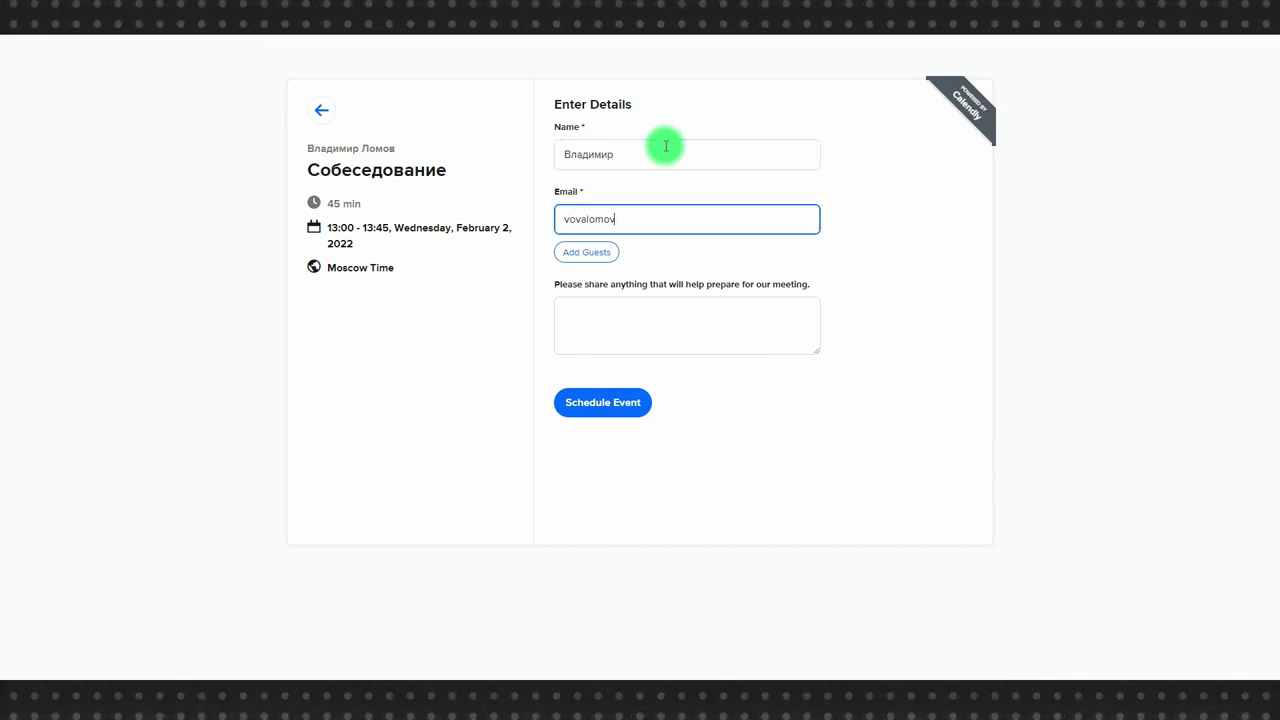
left_click(639, 328)
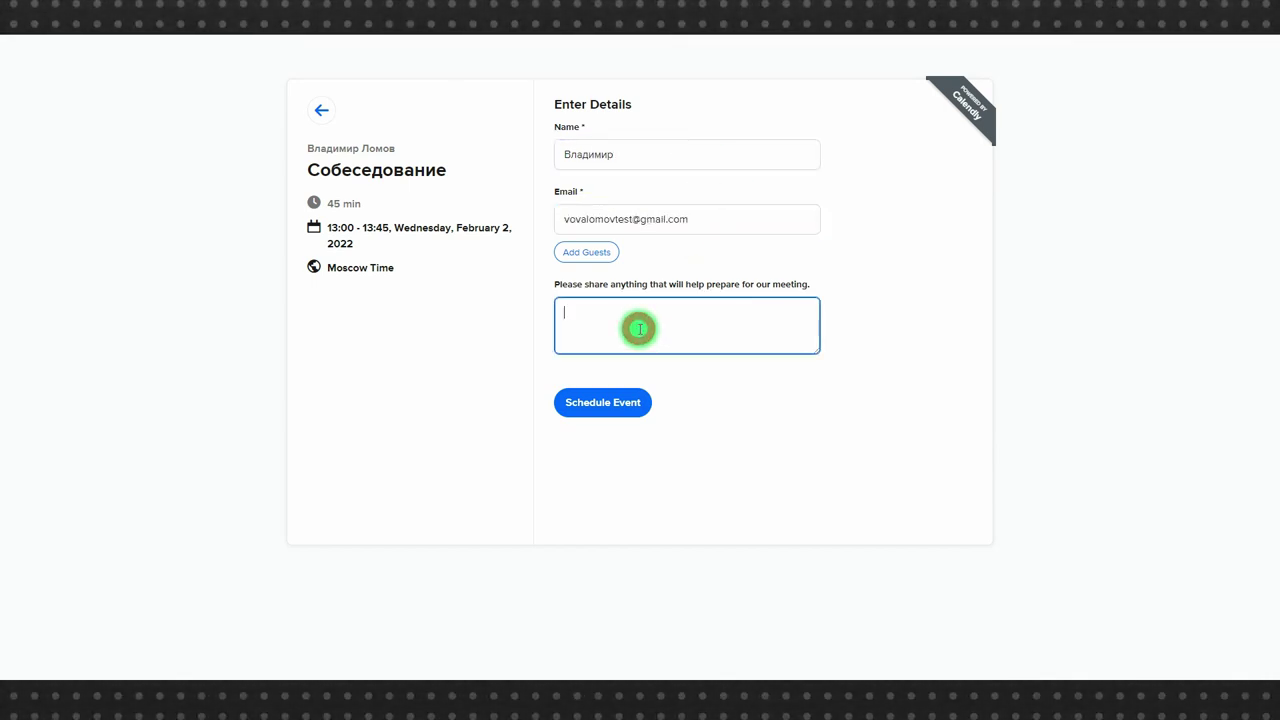
type("Резюме:")
left_click(579, 405)
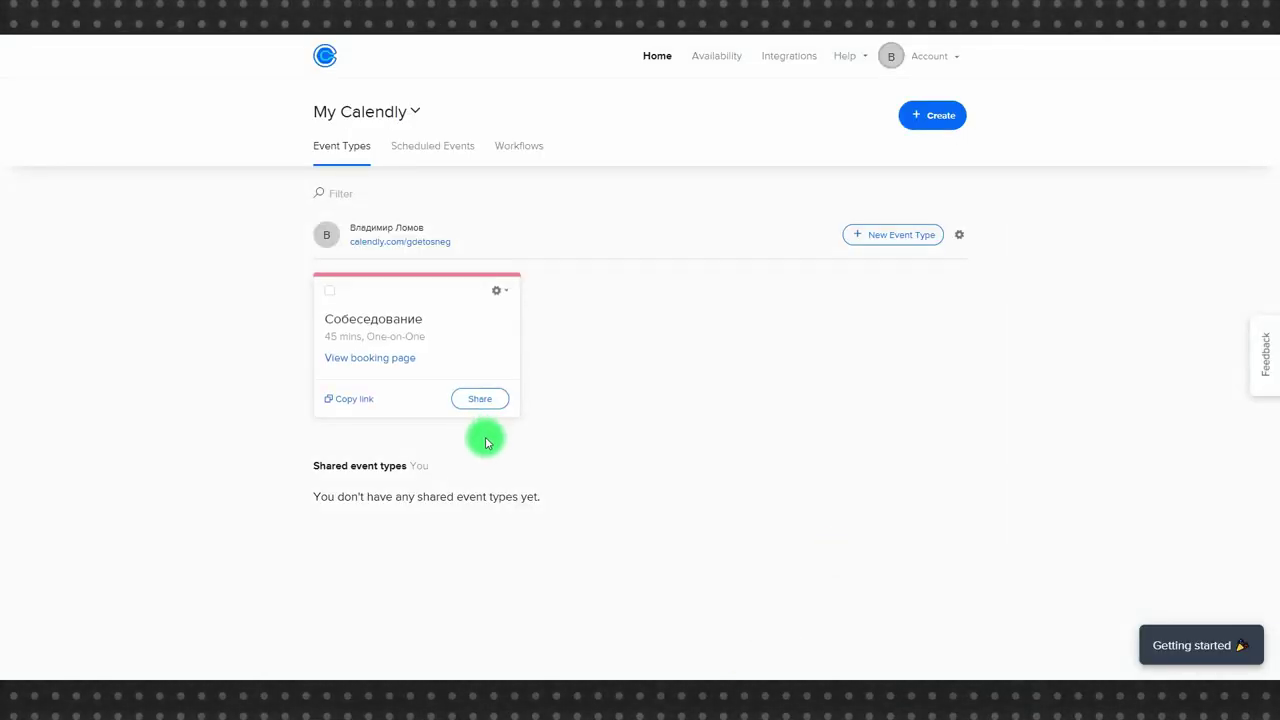
Review the 13:00 February 2 booking's details under Scheduled Events, then return to Event Types.
left_click(434, 145)
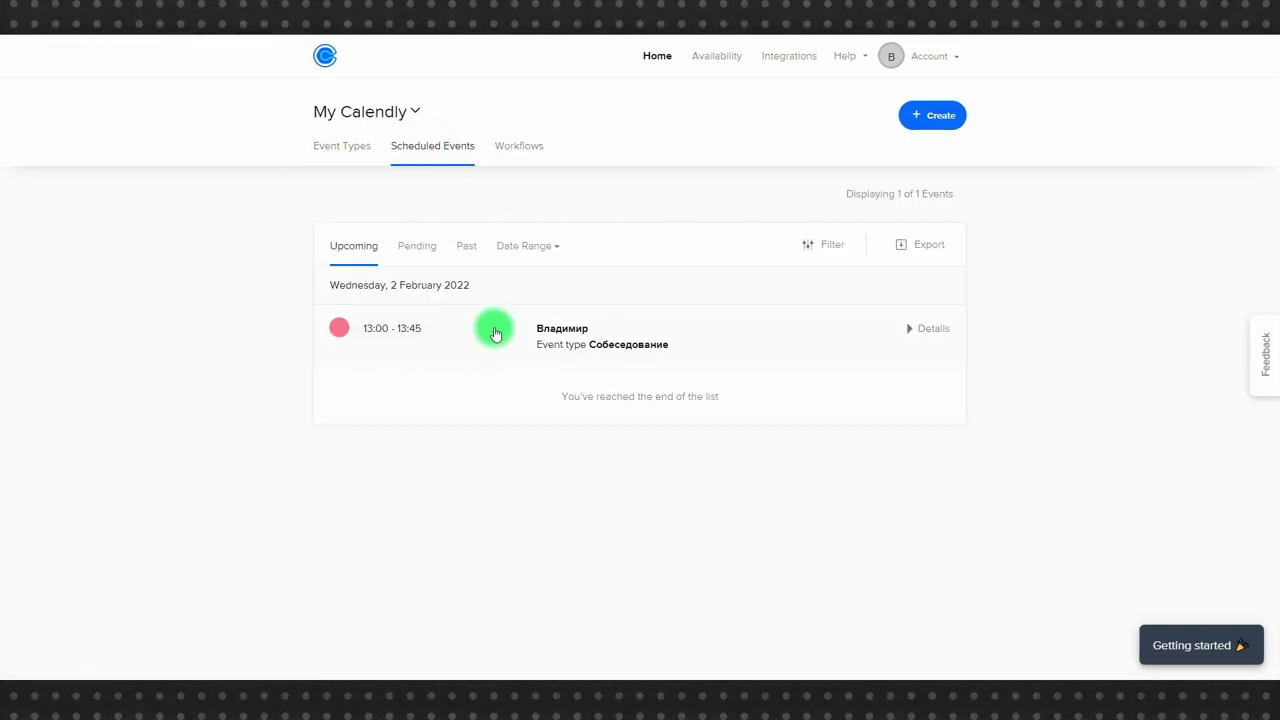
left_click(495, 333)
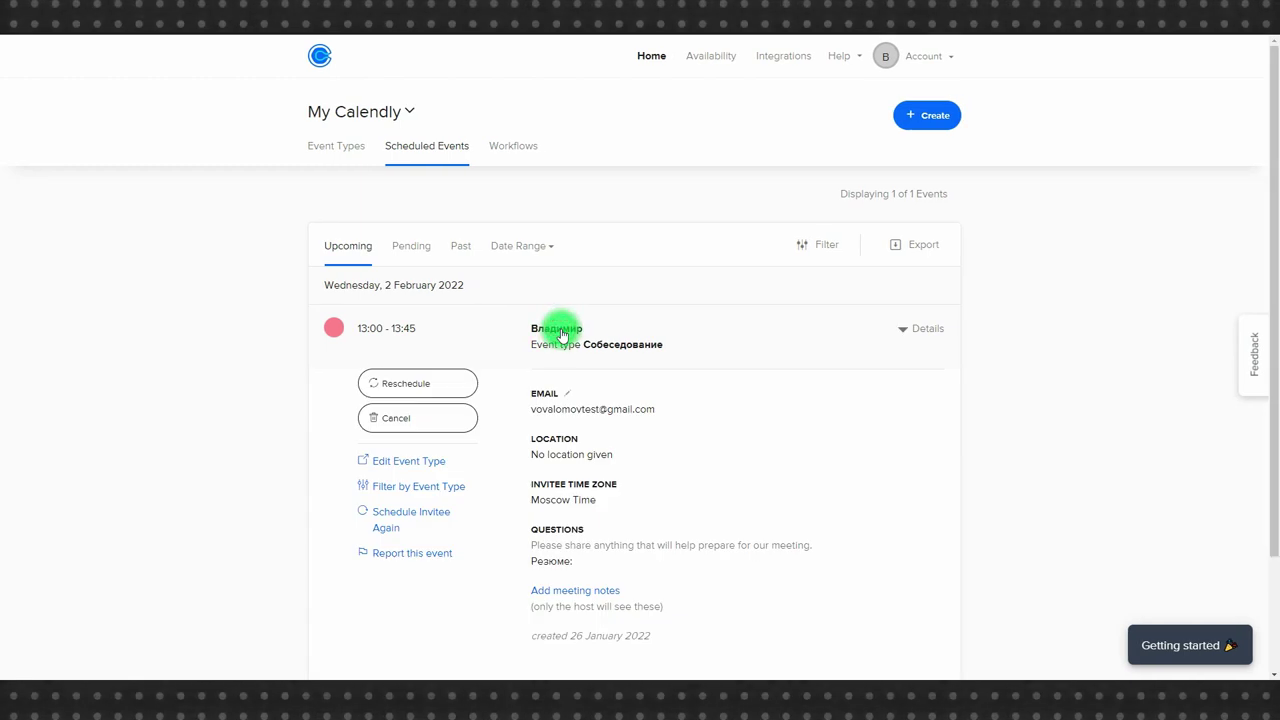
scroll(751, 343, "down", 2)
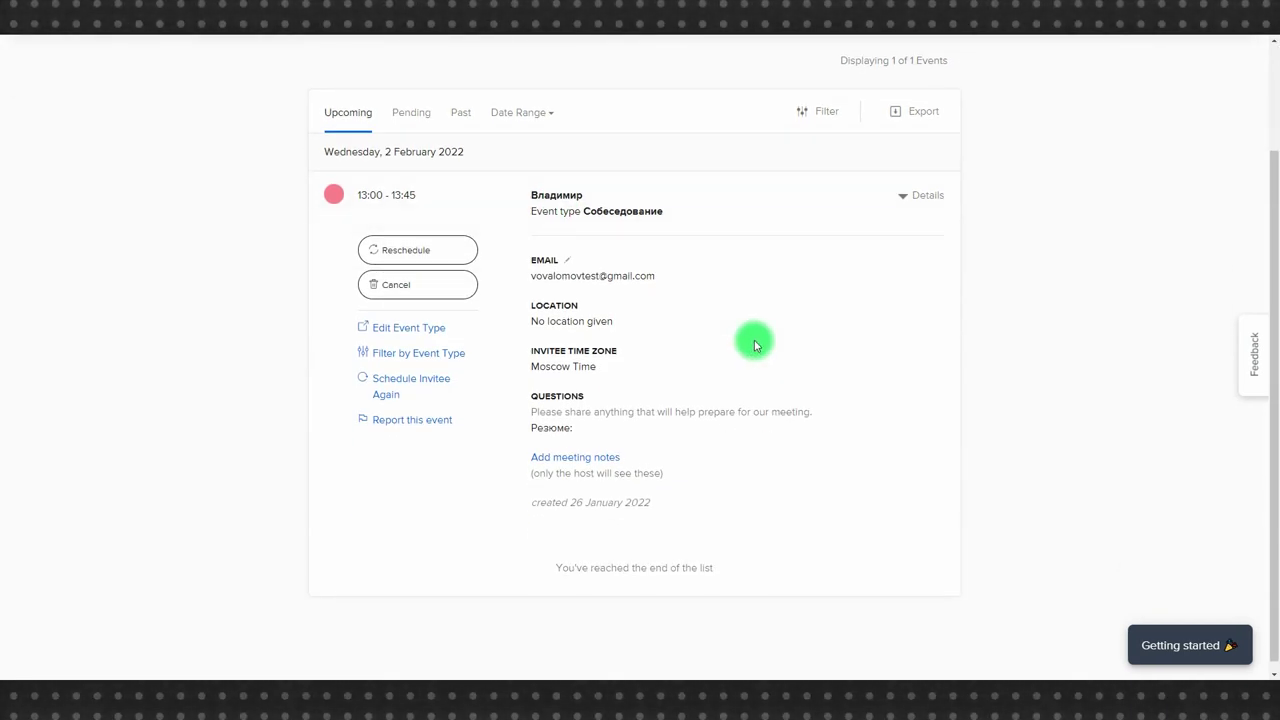
scroll(755, 345, "up", 2)
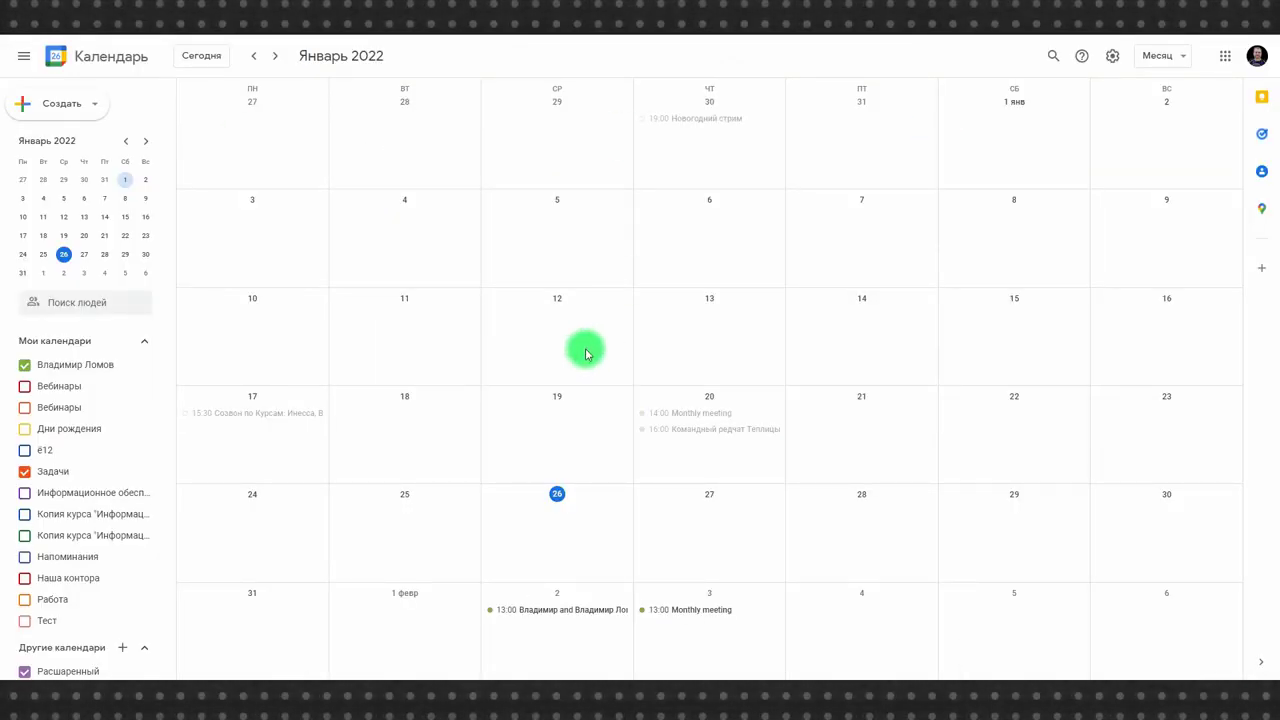
left_click(532, 611)
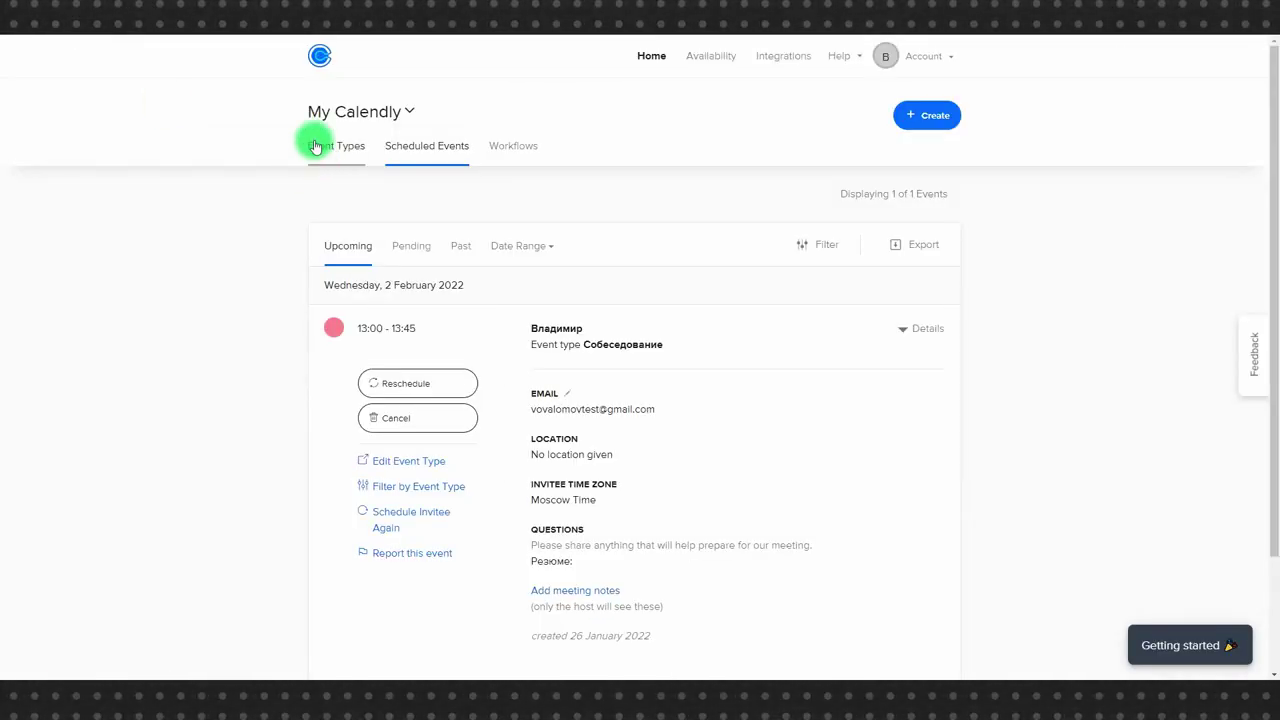
left_click(315, 147)
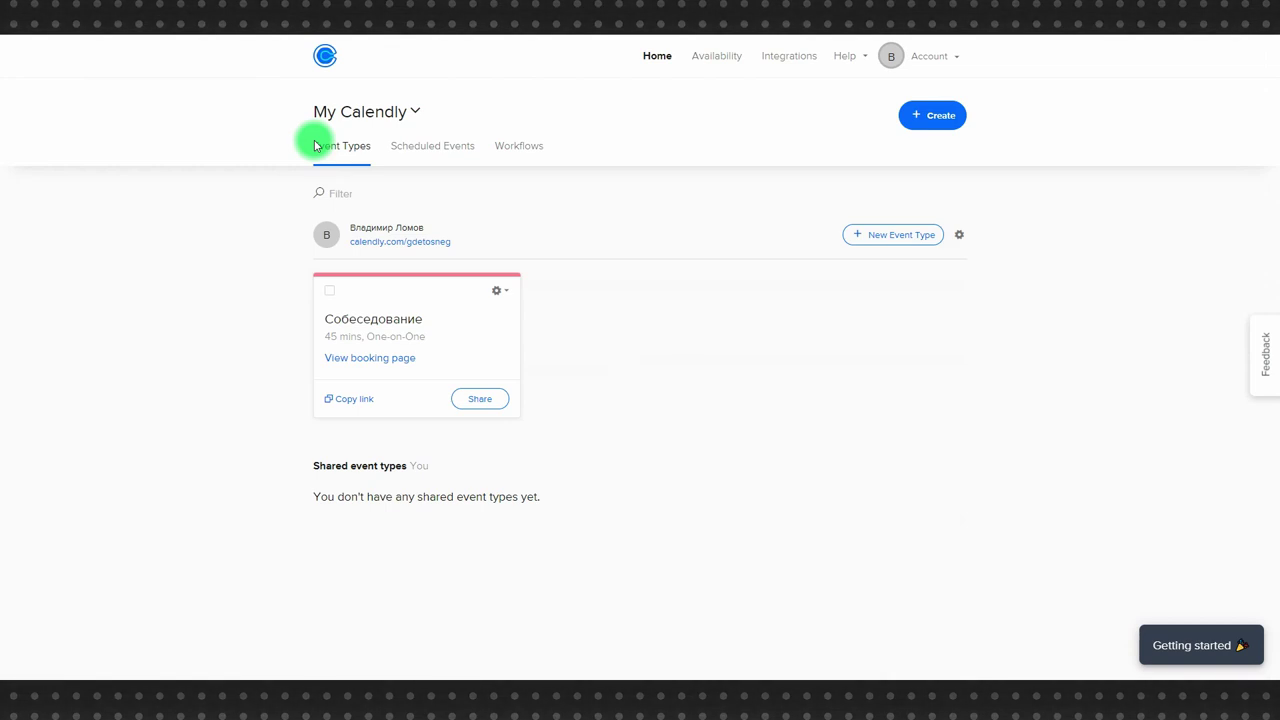
Open the booking page and pick the 14:00 slot on February 2.
left_click(382, 362)
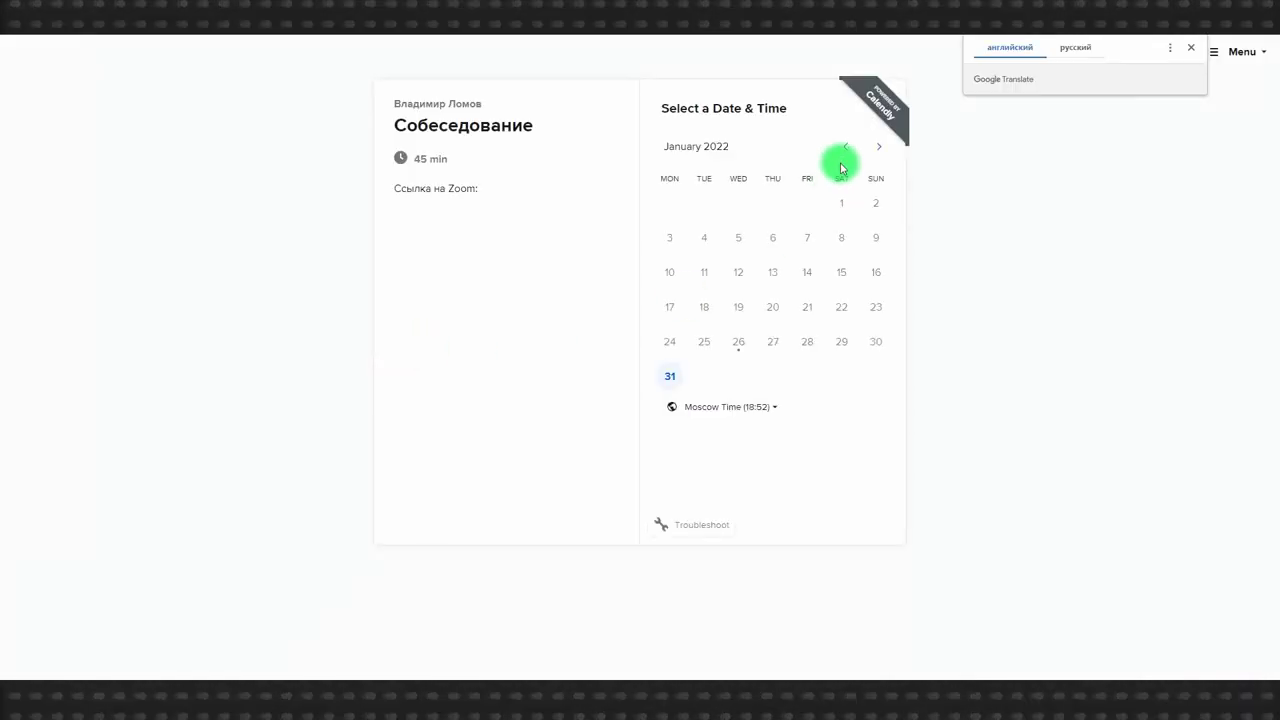
left_click(878, 147)
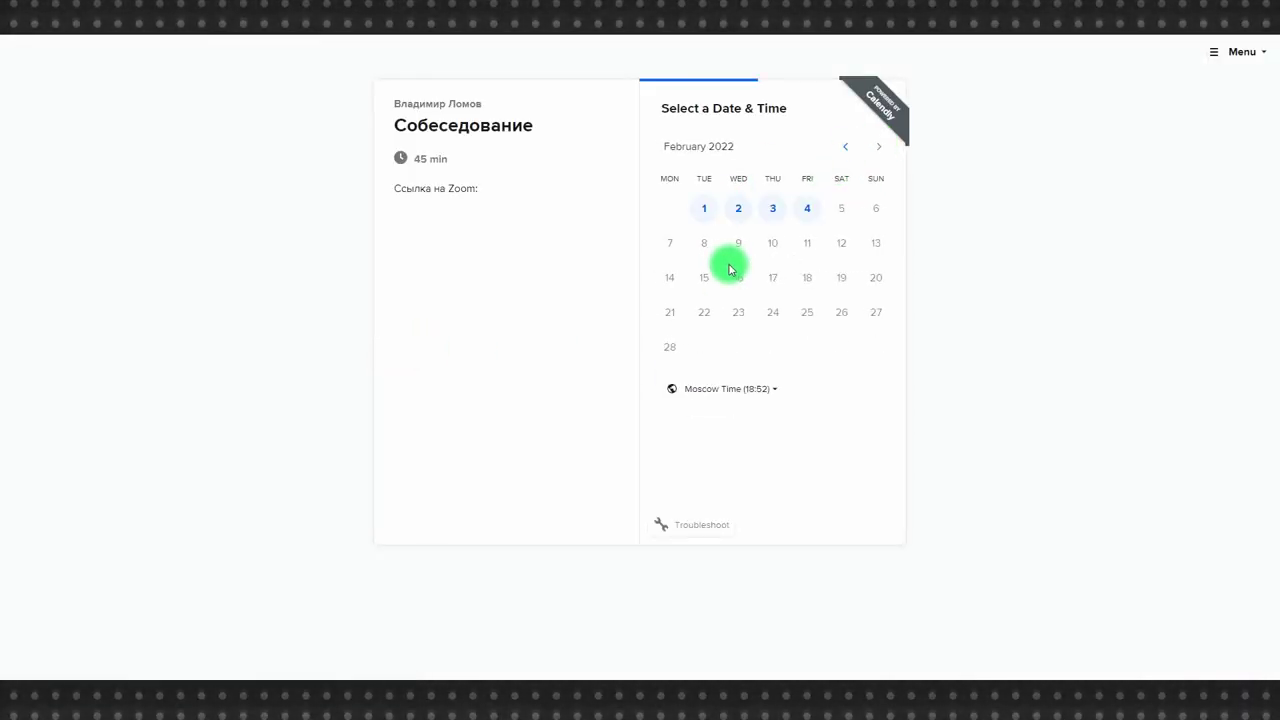
left_click(739, 208)
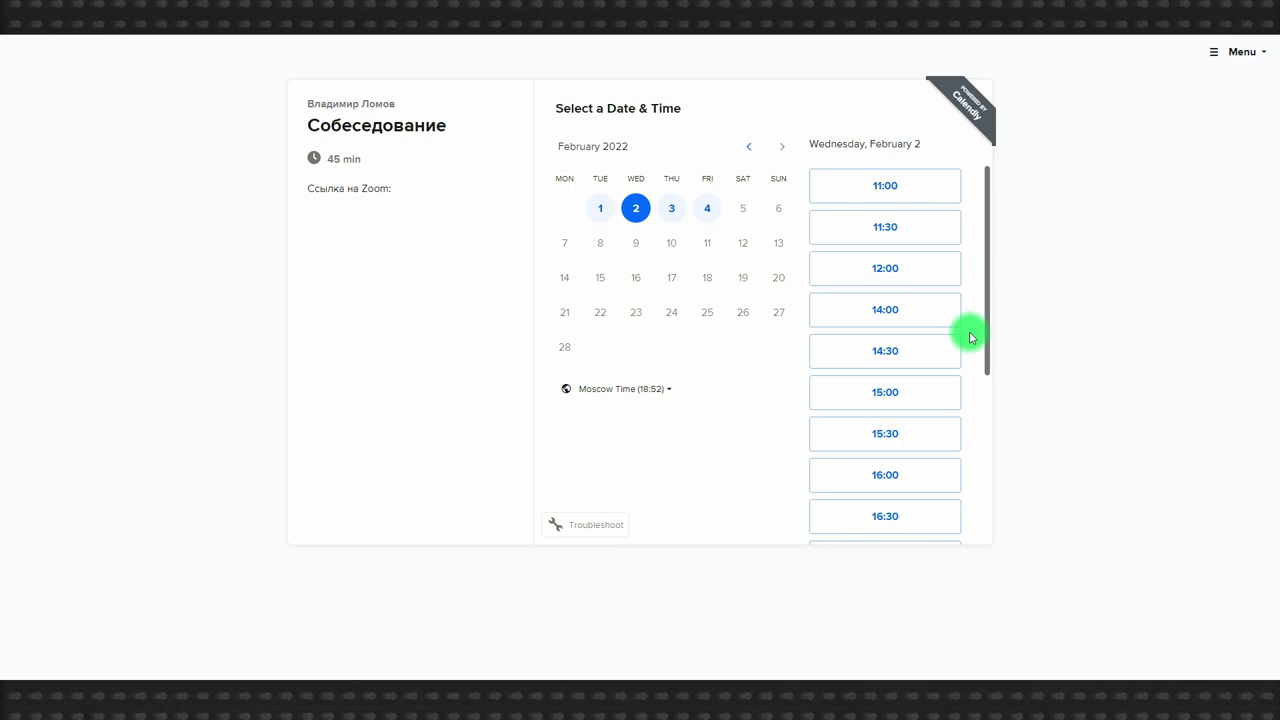
left_click(869, 310)
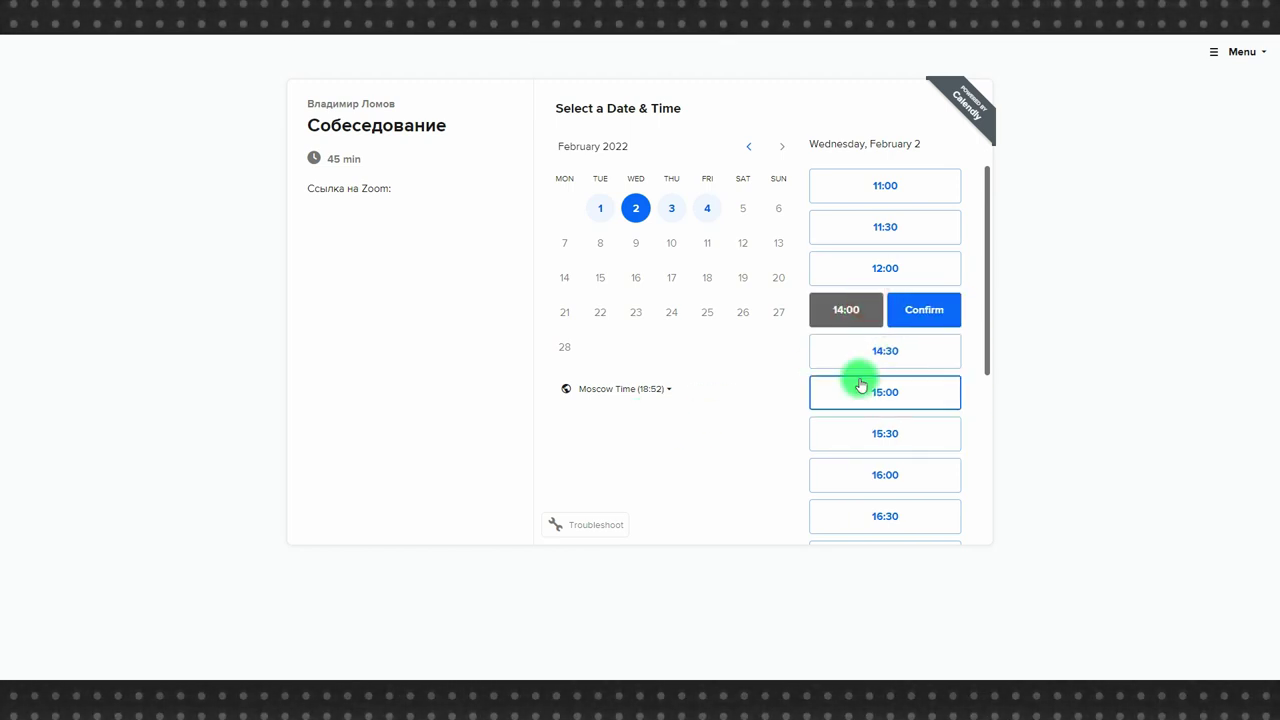
left_click(917, 306)
Fill in the second invitee's name and e-mail and schedule the 14:00 booking.
left_click(594, 156)
type("Константин")
left_click(606, 226)
key("super+space")
type("asdad@asfsdf.ru")
left_click(603, 410)
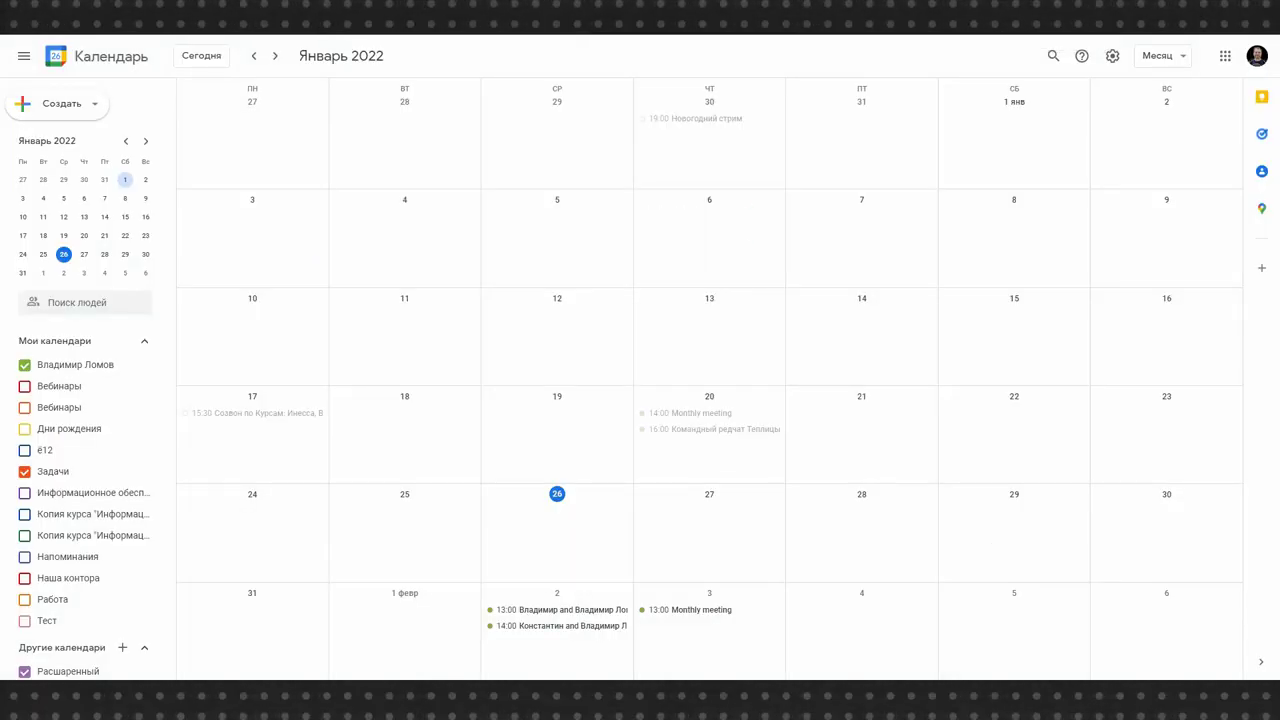
scroll(946, 386, "down", 1)
scroll(530, 545, "up", 1)
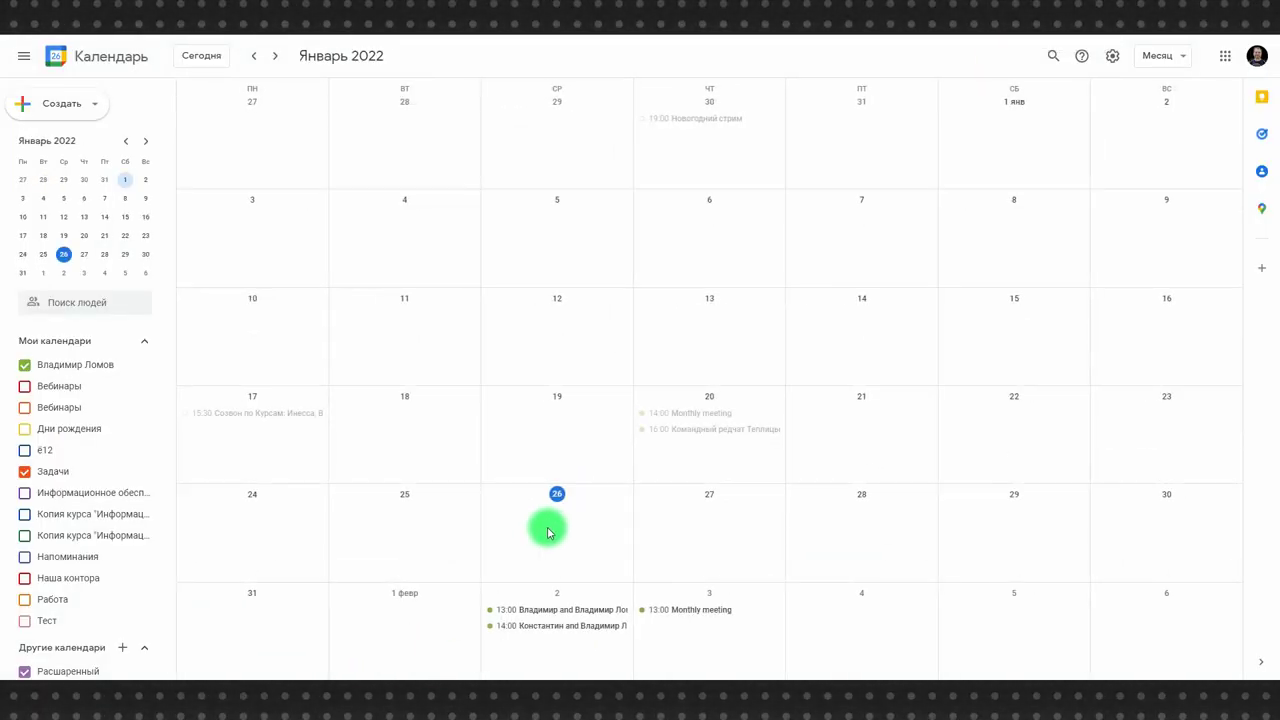
Save a 'Мои дела' event for Wednesday 2 February, 15:45–16:45, in Google Calendar.
left_click(511, 638)
type("Мои дела")
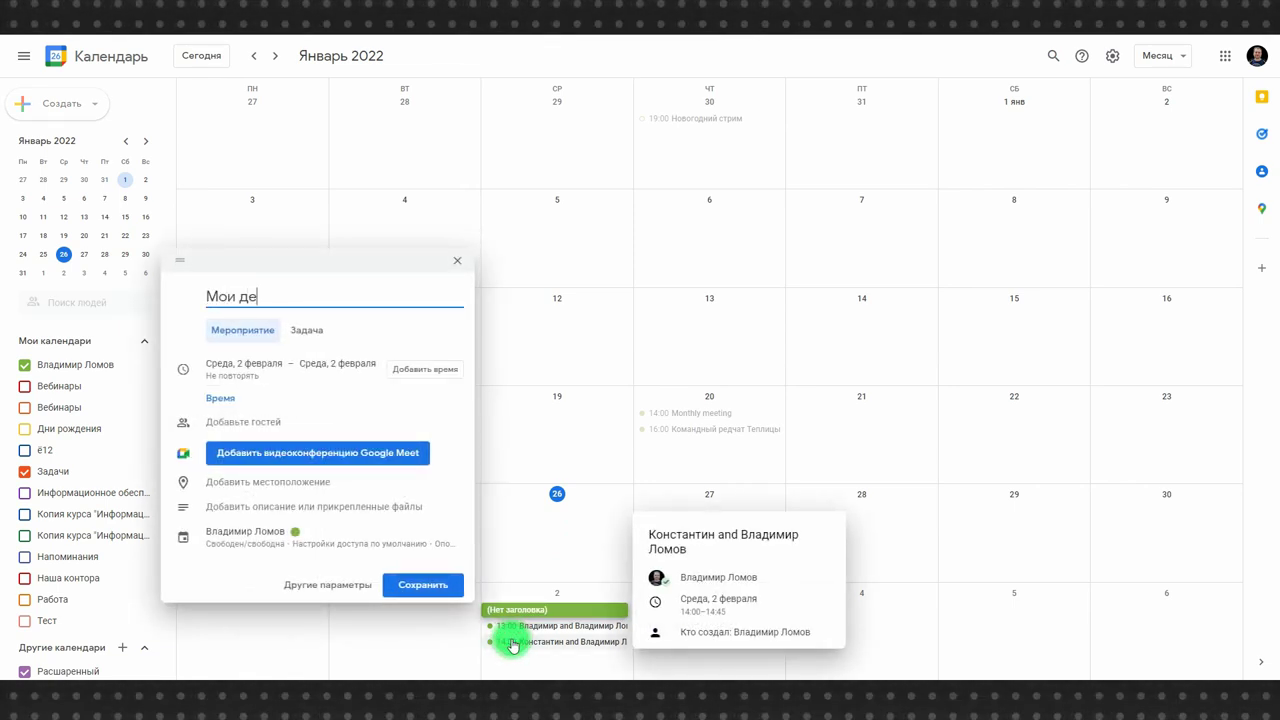
left_click(425, 369)
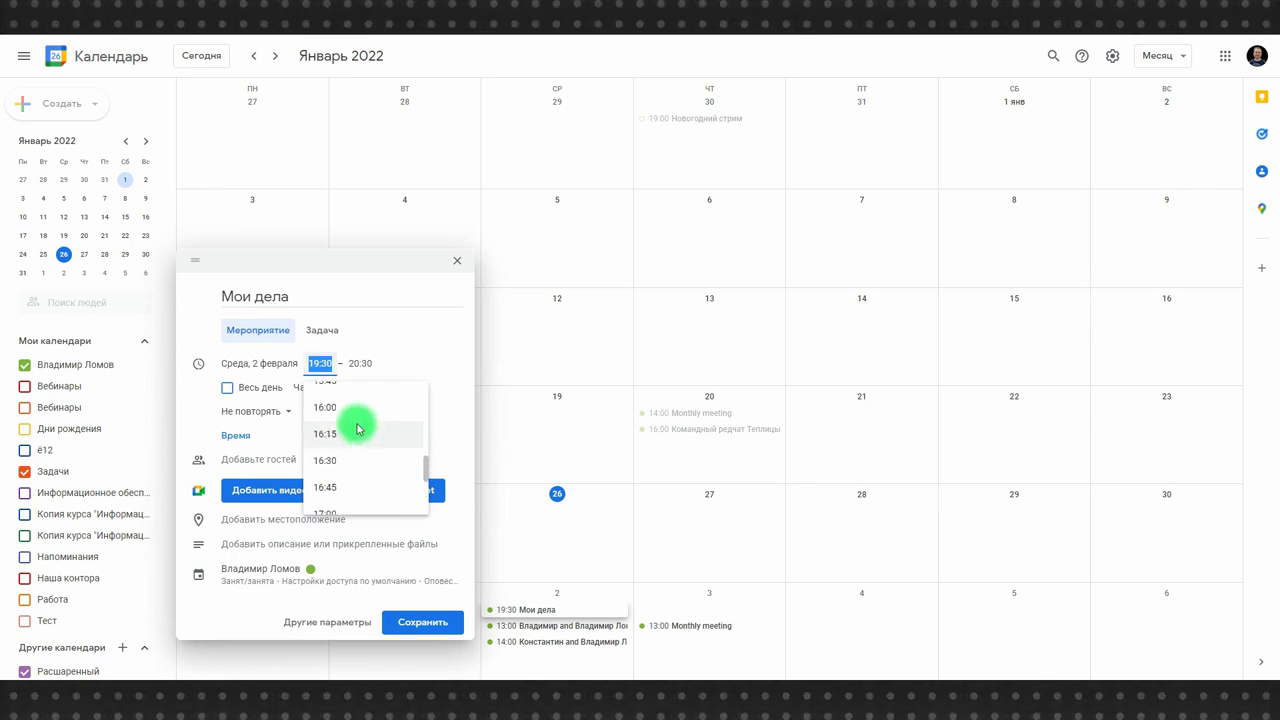
left_click(358, 430)
left_click(414, 622)
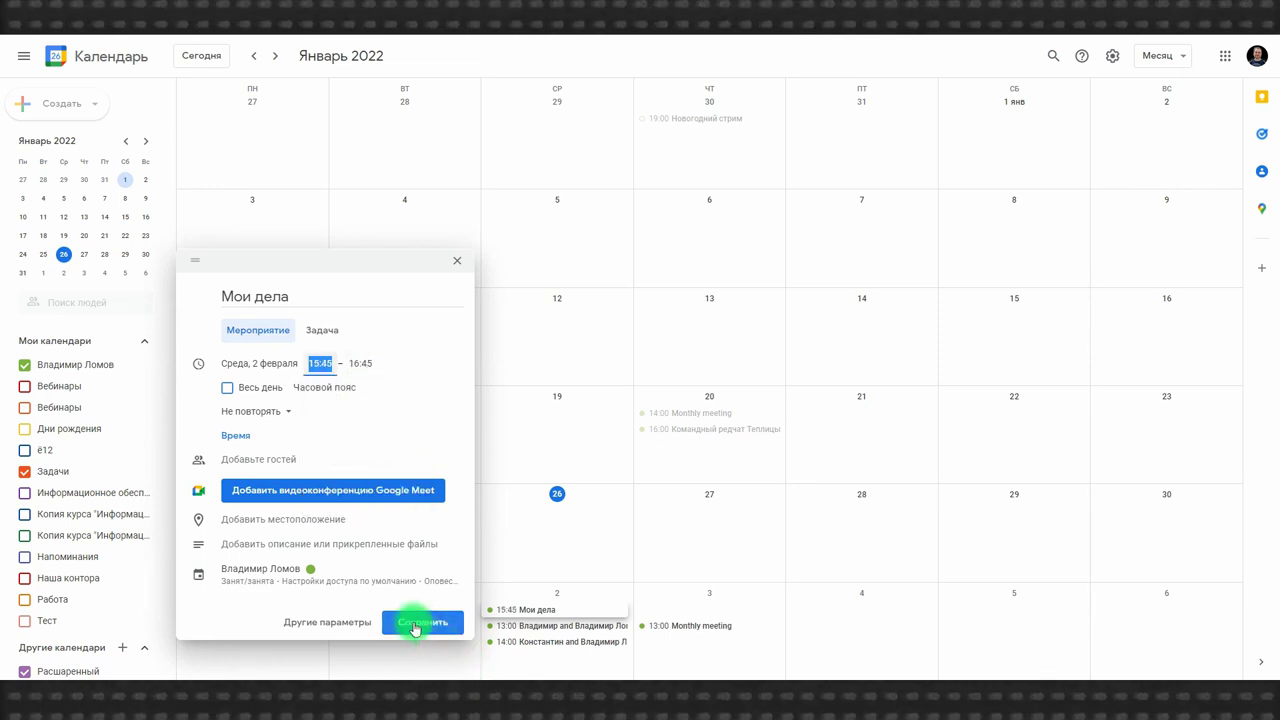